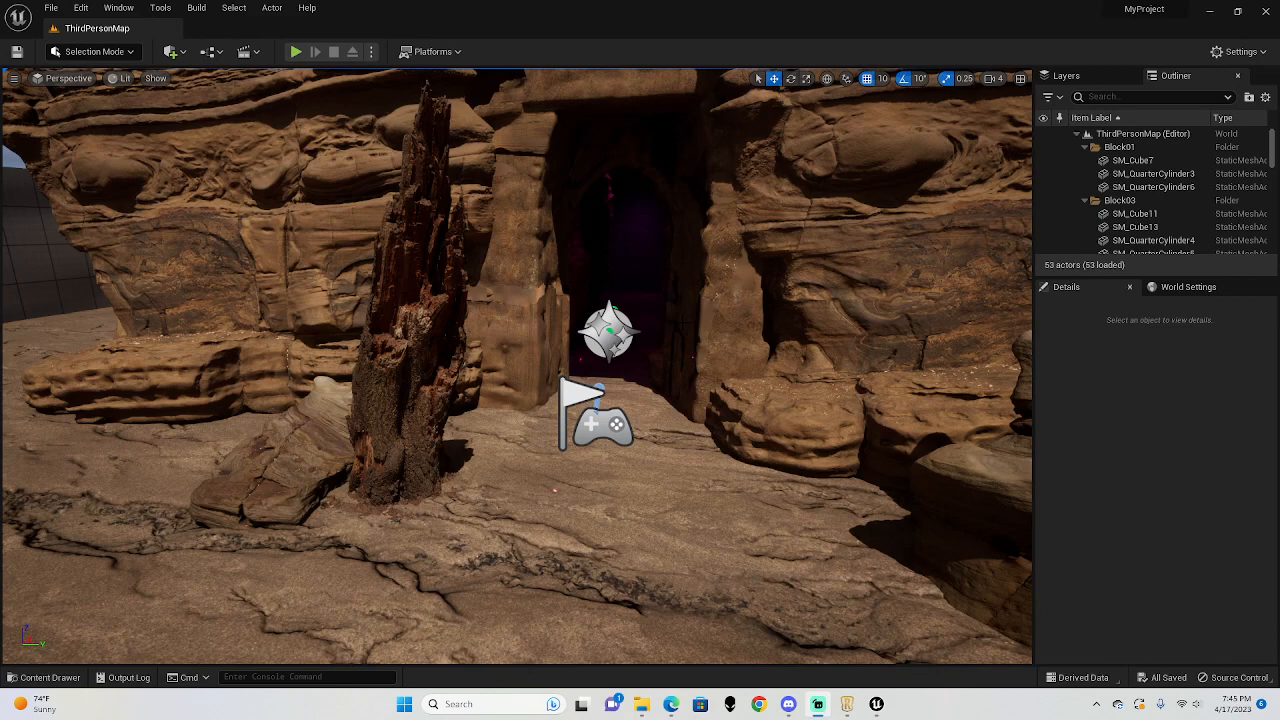
Step: Turn off the FPS counter in the level viewport
right_click_drag(736, 285, 775, 205)
right_click(736, 285)
right_click_drag(702, 413, 654, 592)
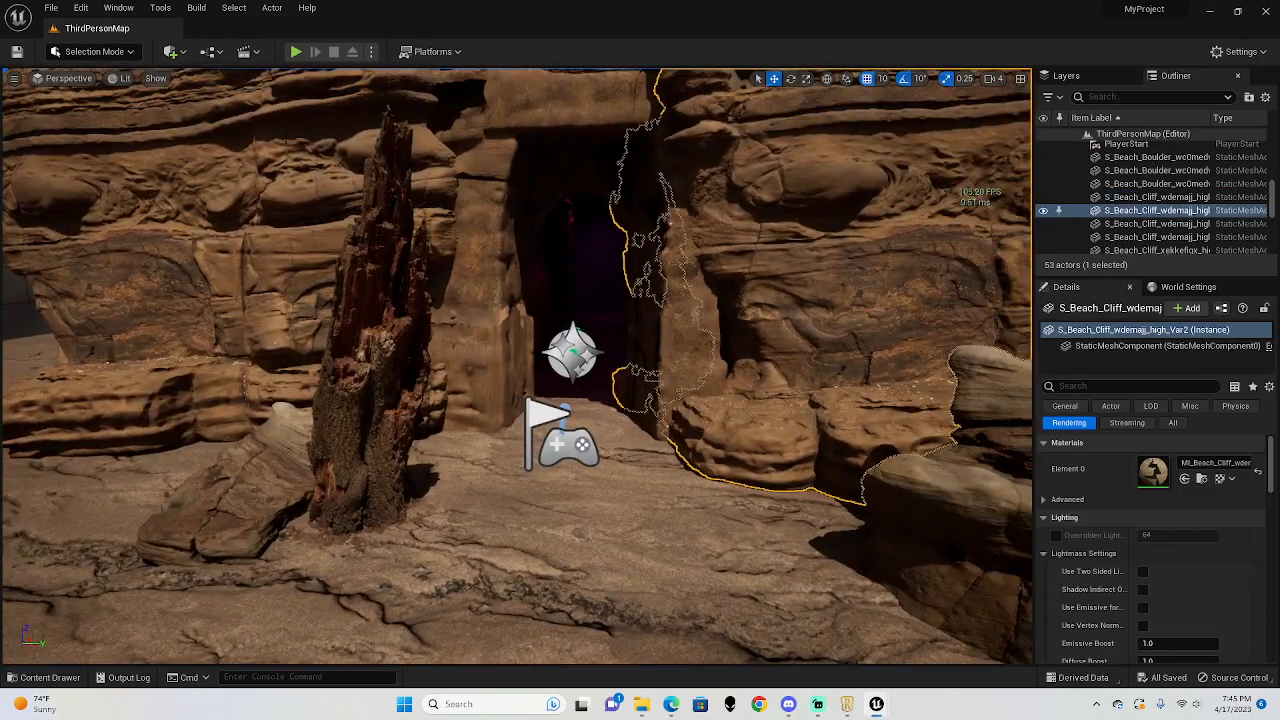
left_click(14, 78)
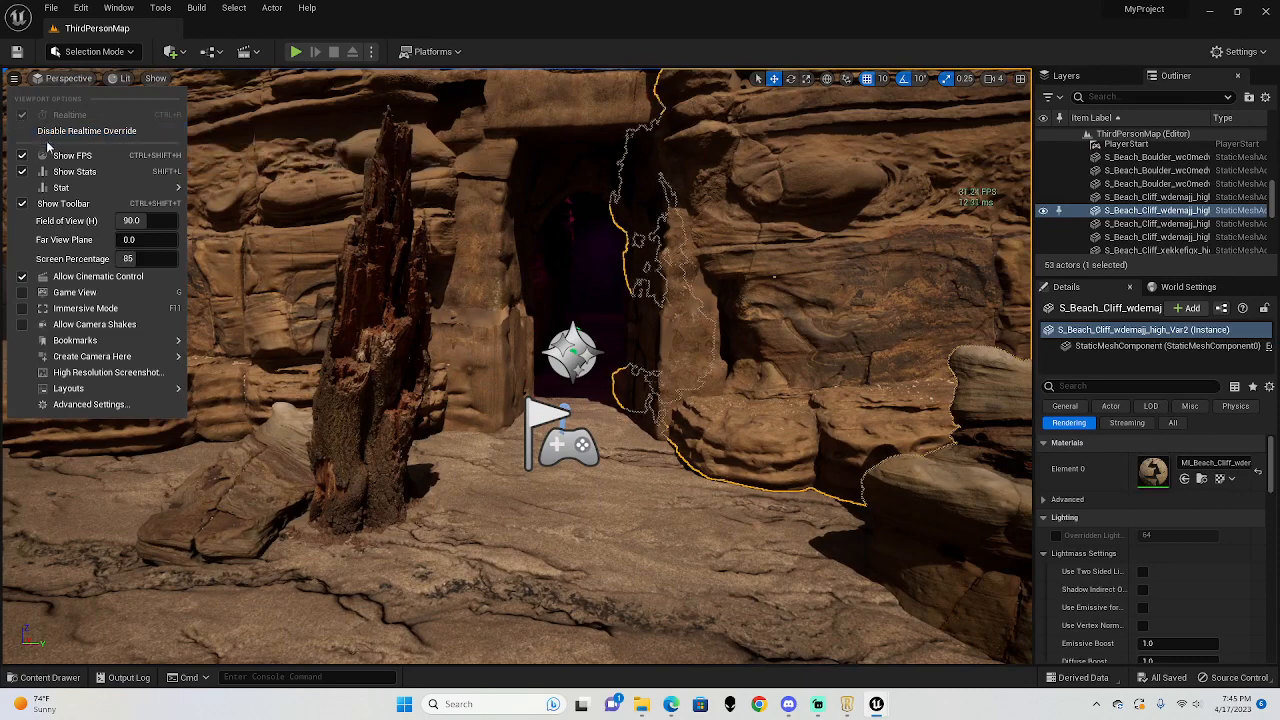
left_click(60, 156)
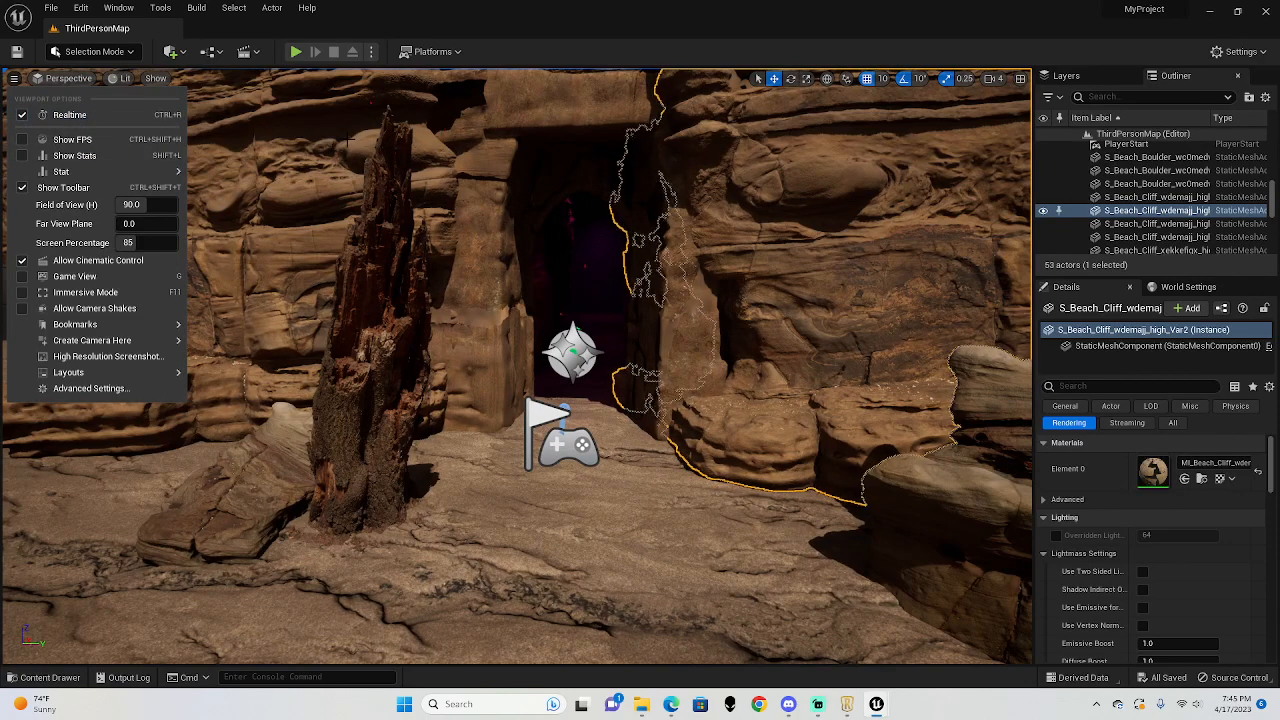
left_click(480, 6)
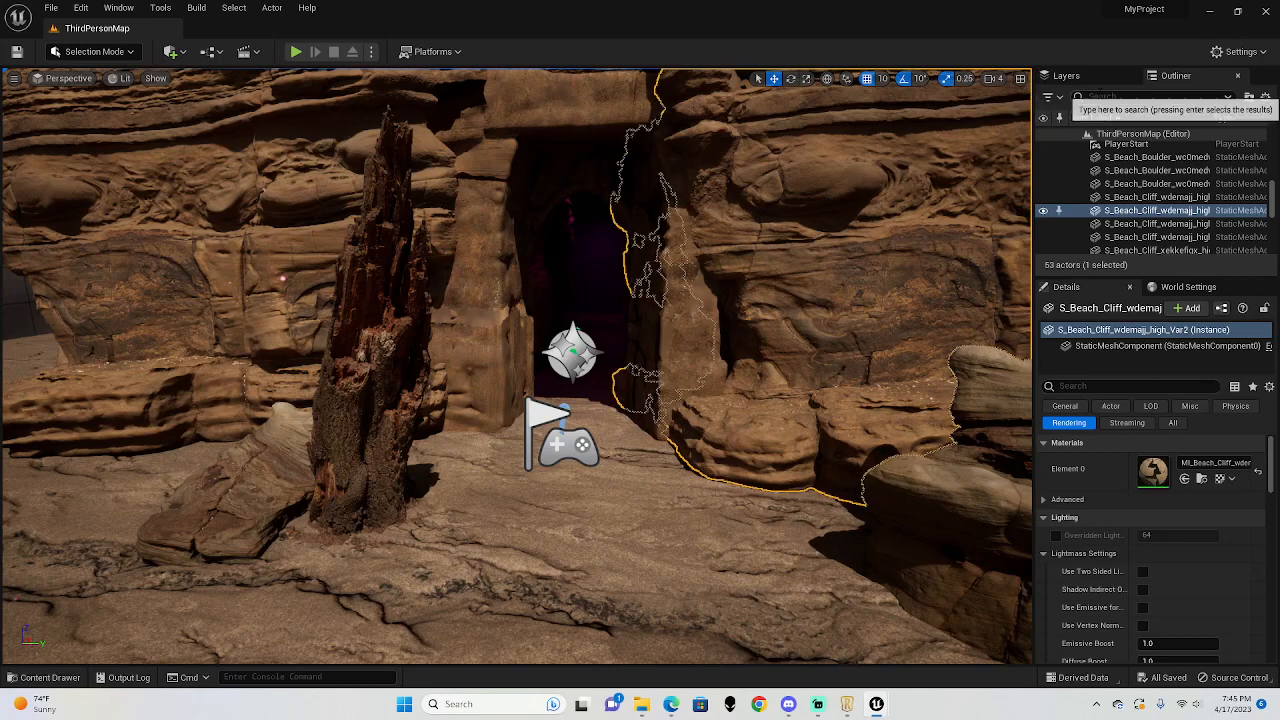
Step: Review the quality levels in the engine scalability settings
left_click(1226, 55)
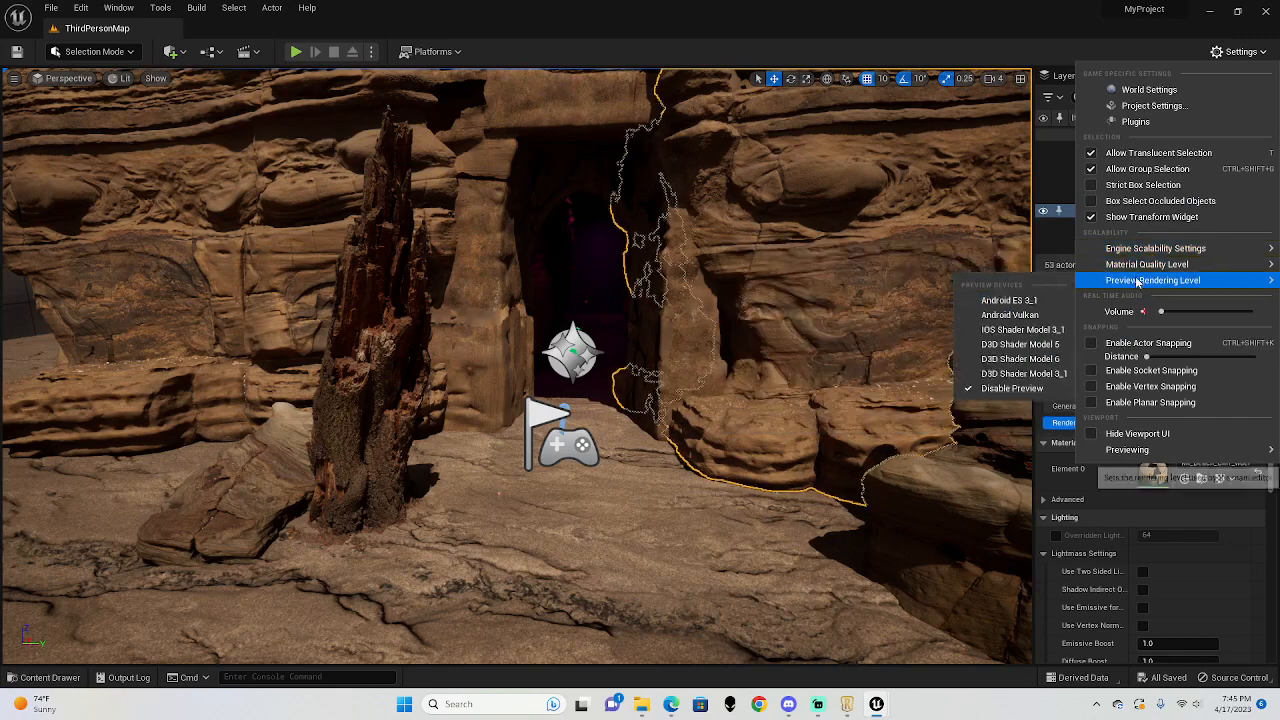
mouse_move(1134, 250)
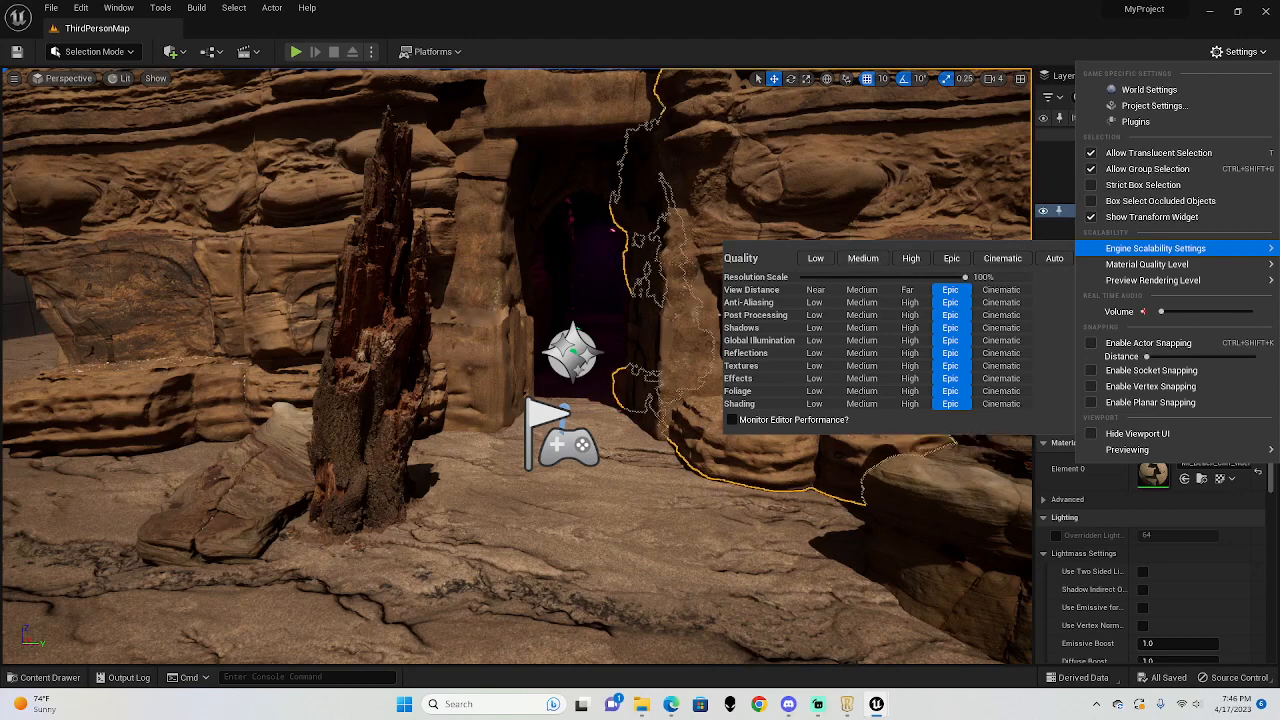
key("Escape")
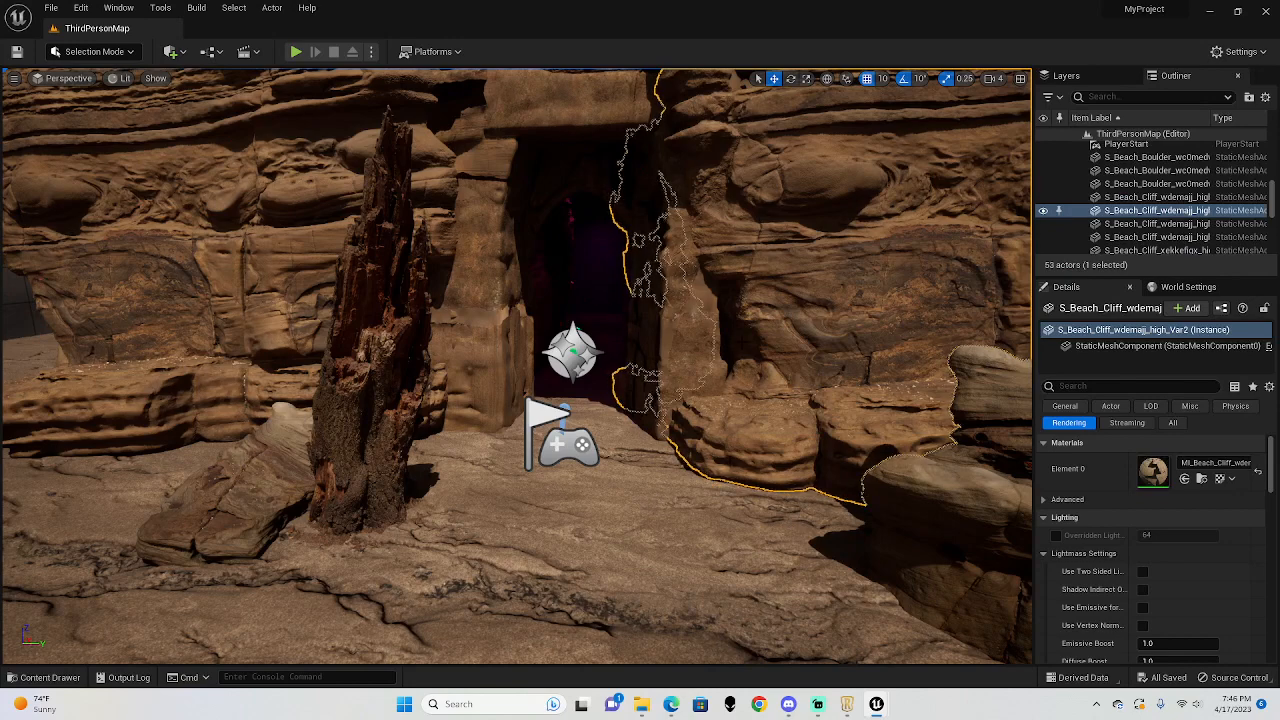
Step: Inspect the cliff, ground and perimeter wall meshes around the cave entrance from several angles
right_click_drag(677, 339, 962, 342)
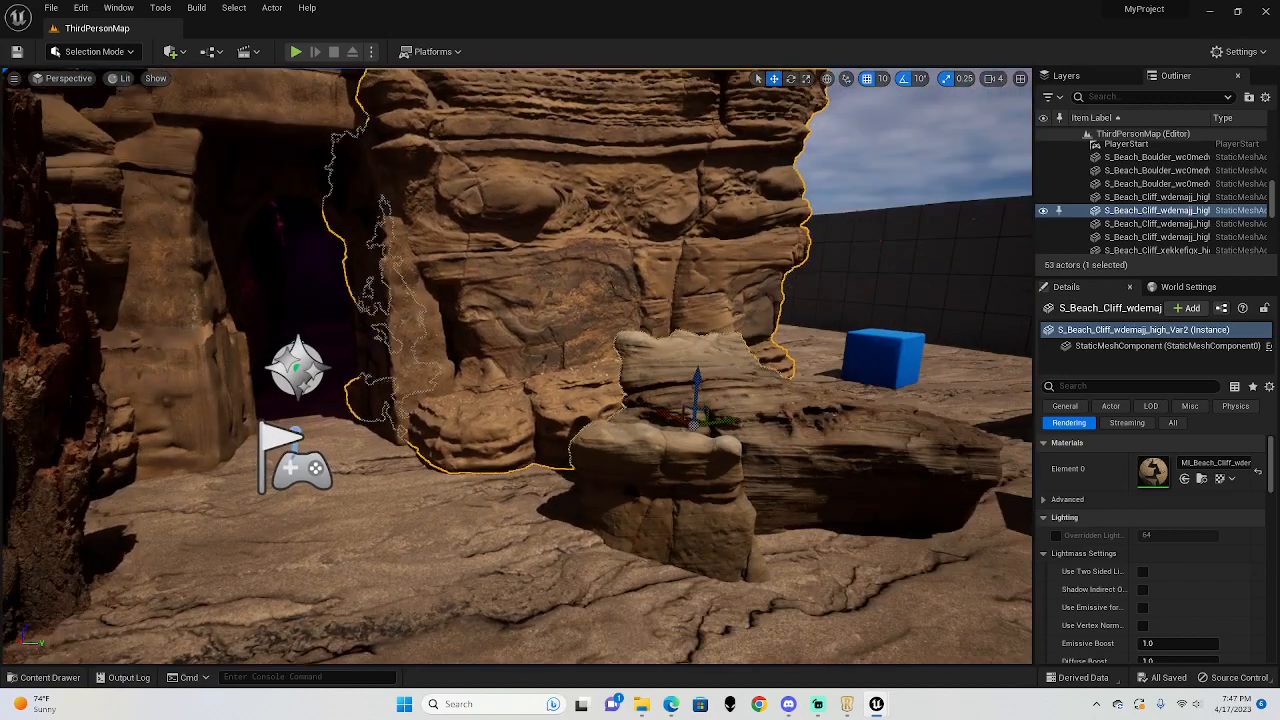
right_click_drag(563, 496, 436, 640)
left_click(563, 496)
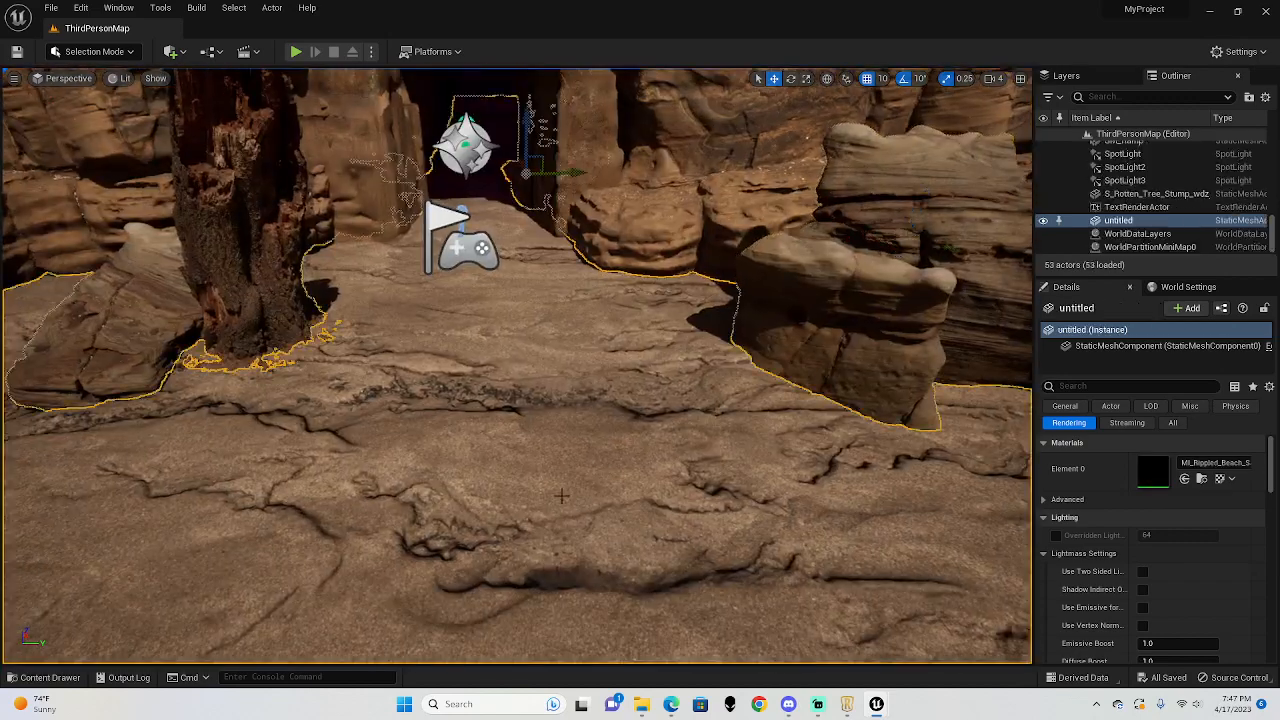
right_click_drag(563, 496, 750, 385)
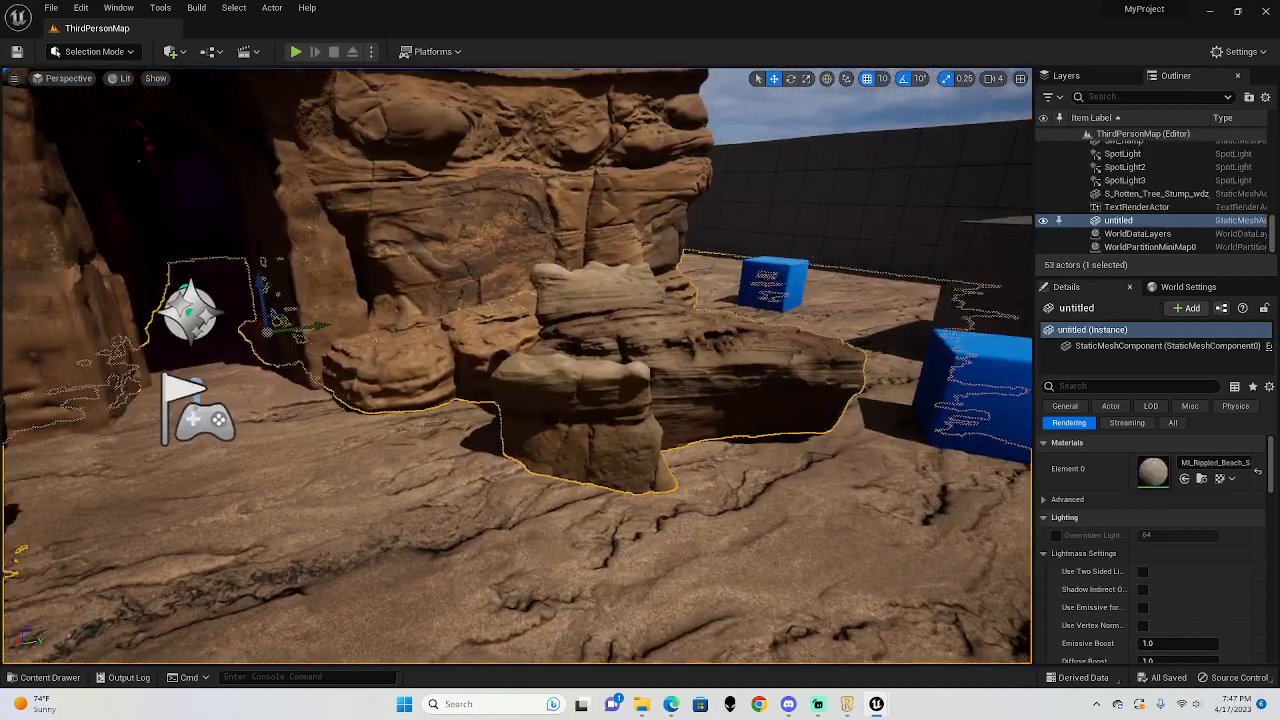
left_click(480, 235)
right_click_drag(652, 297, 492, 240)
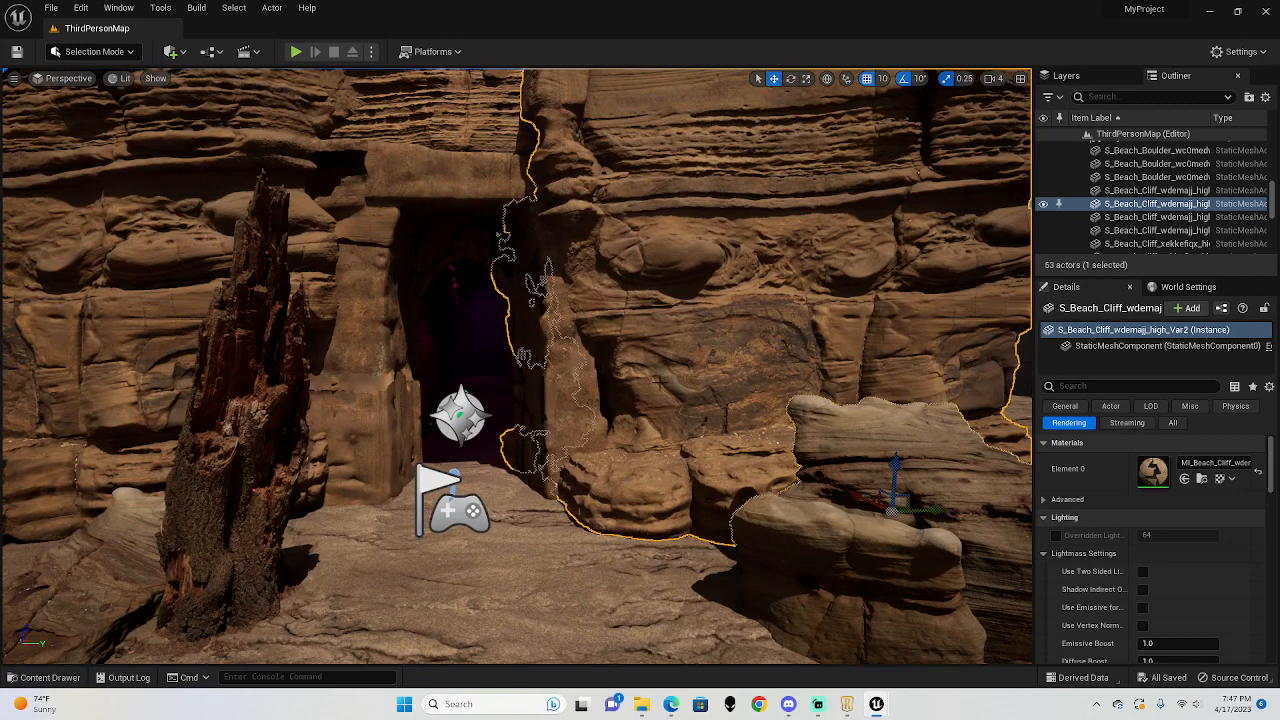
right_click_drag(660, 325, 793, 333)
left_click(665, 236)
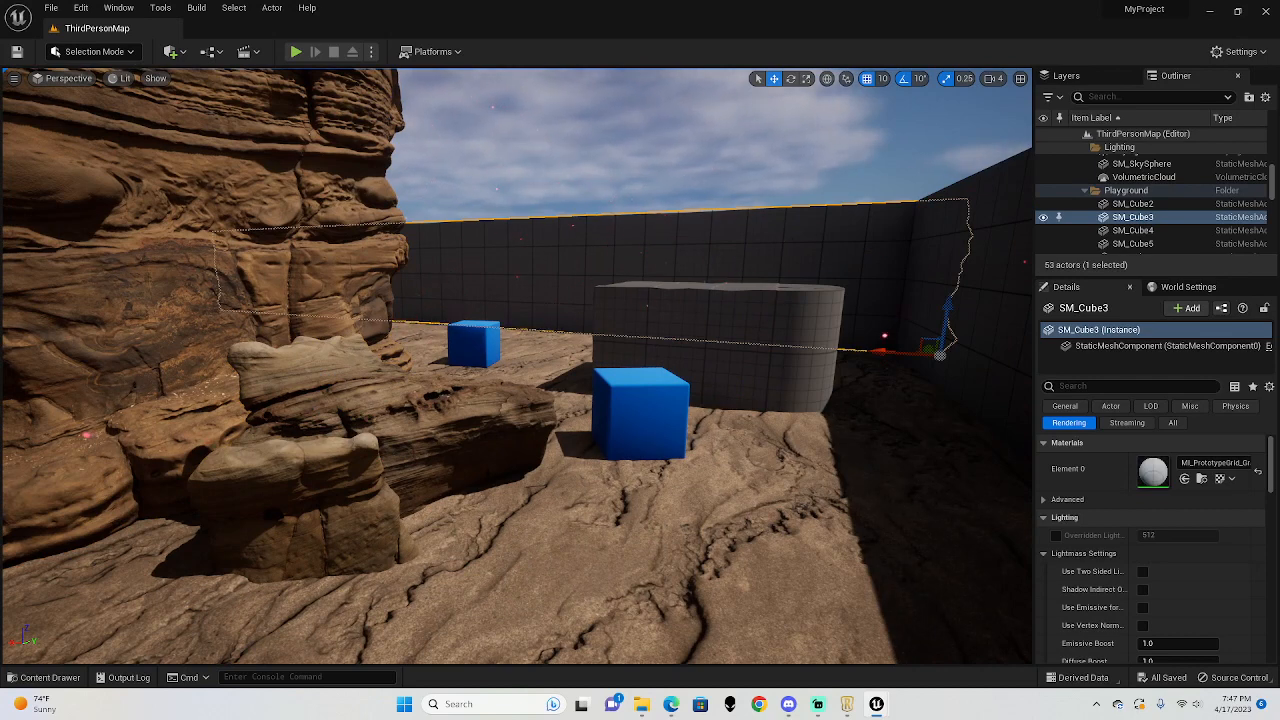
right_click(674, 243)
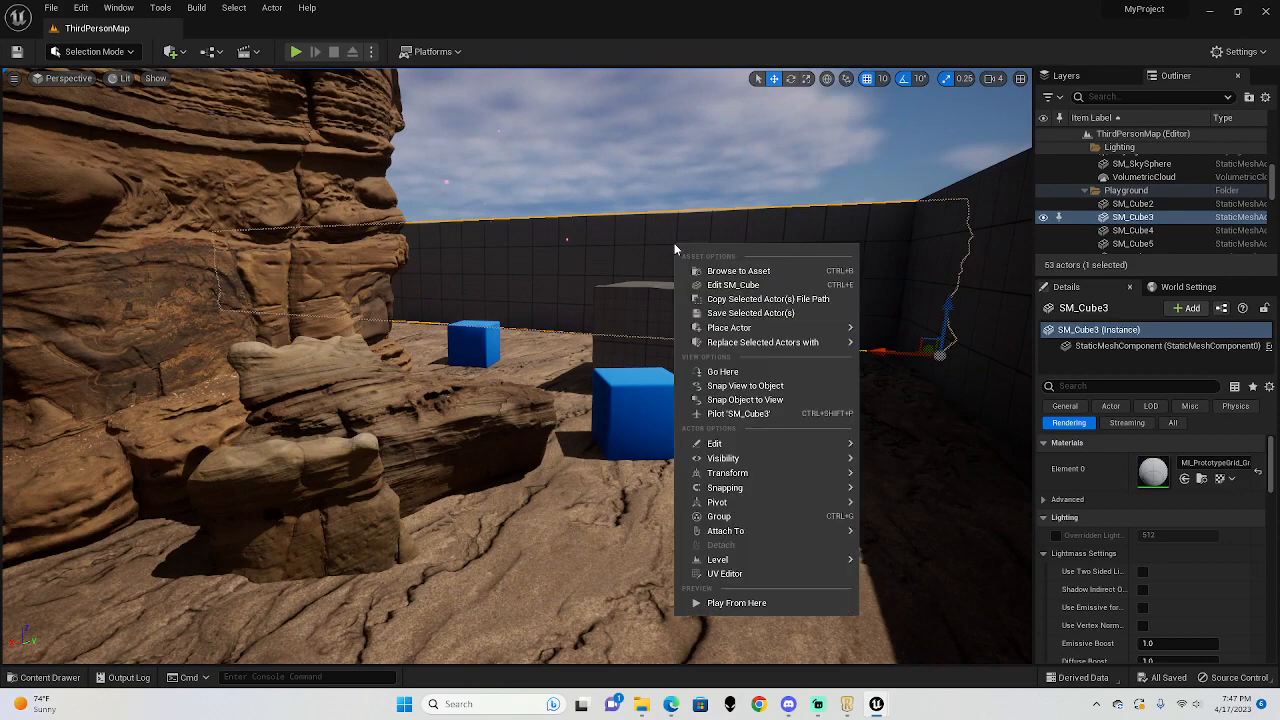
left_click(651, 183)
left_click(676, 238)
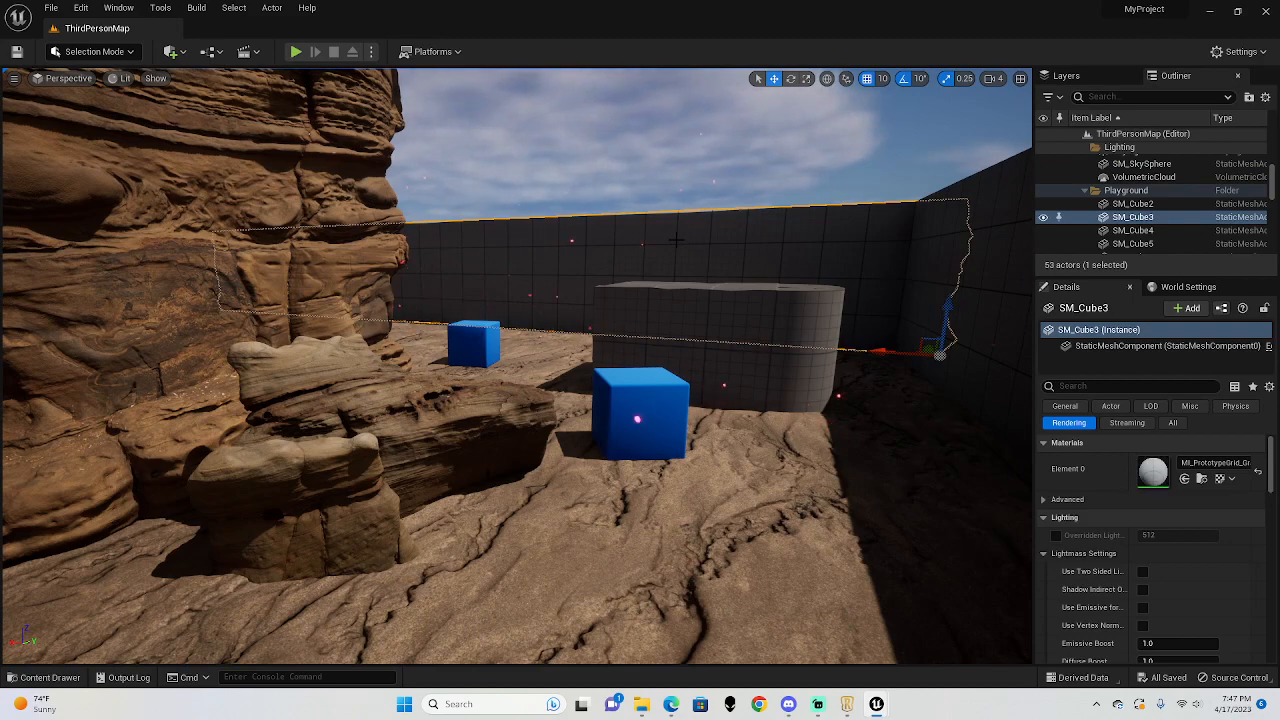
right_click_drag(508, 203, 345, 233)
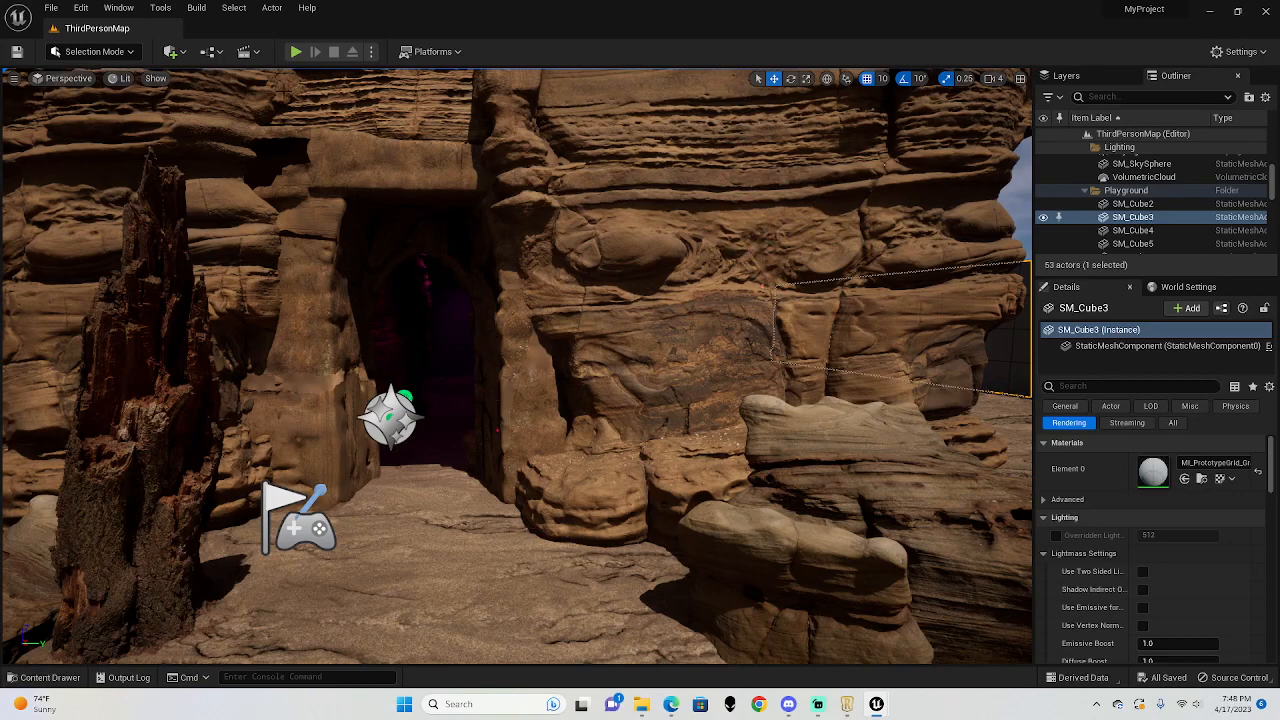
Step: Turn on the FPS counter in the level viewport
left_click(14, 79)
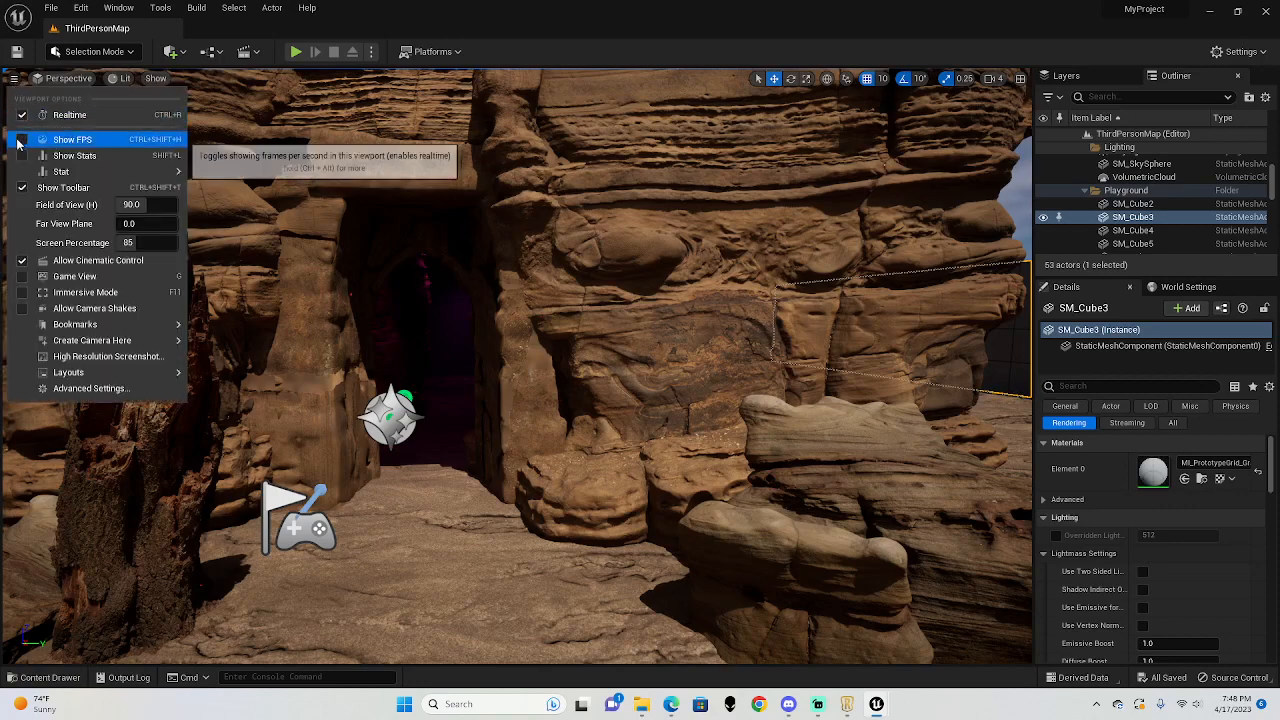
left_click(23, 145)
mouse_move(61, 187)
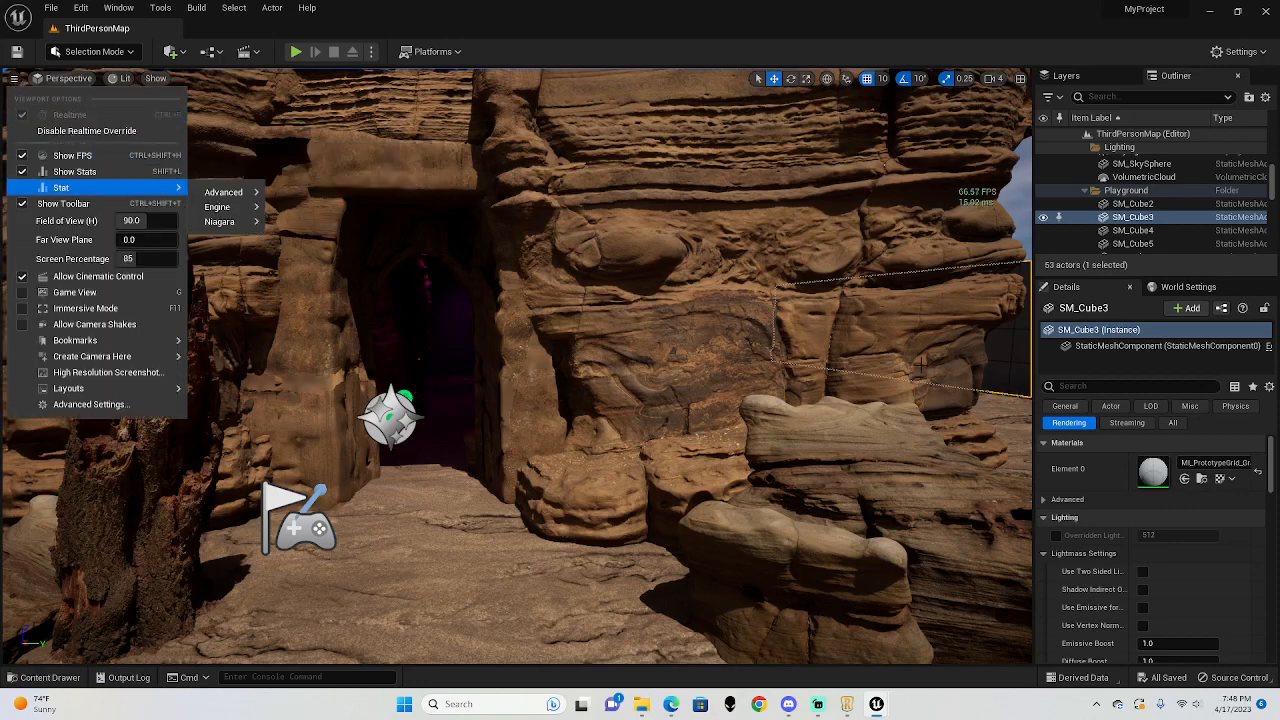
left_click(969, 213)
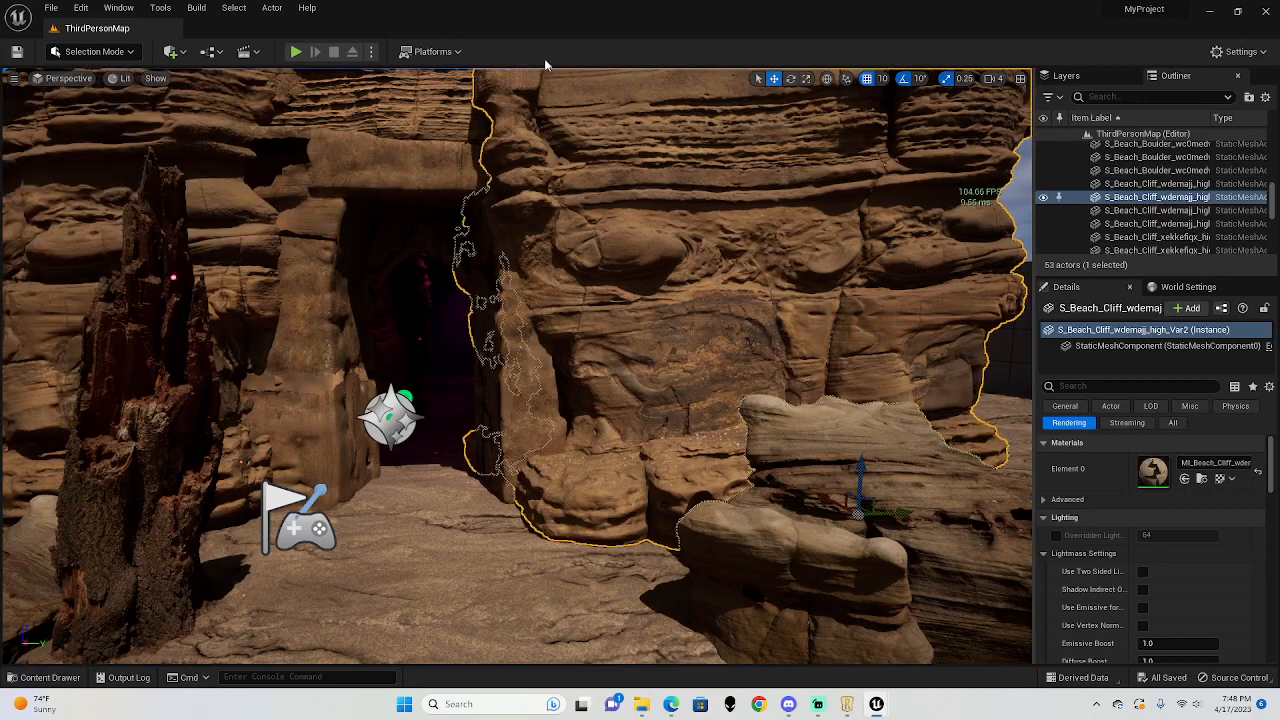
Step: Play the level in the editor, run the character into the cave and back out, and end the session
left_click(298, 52)
left_click(325, 87)
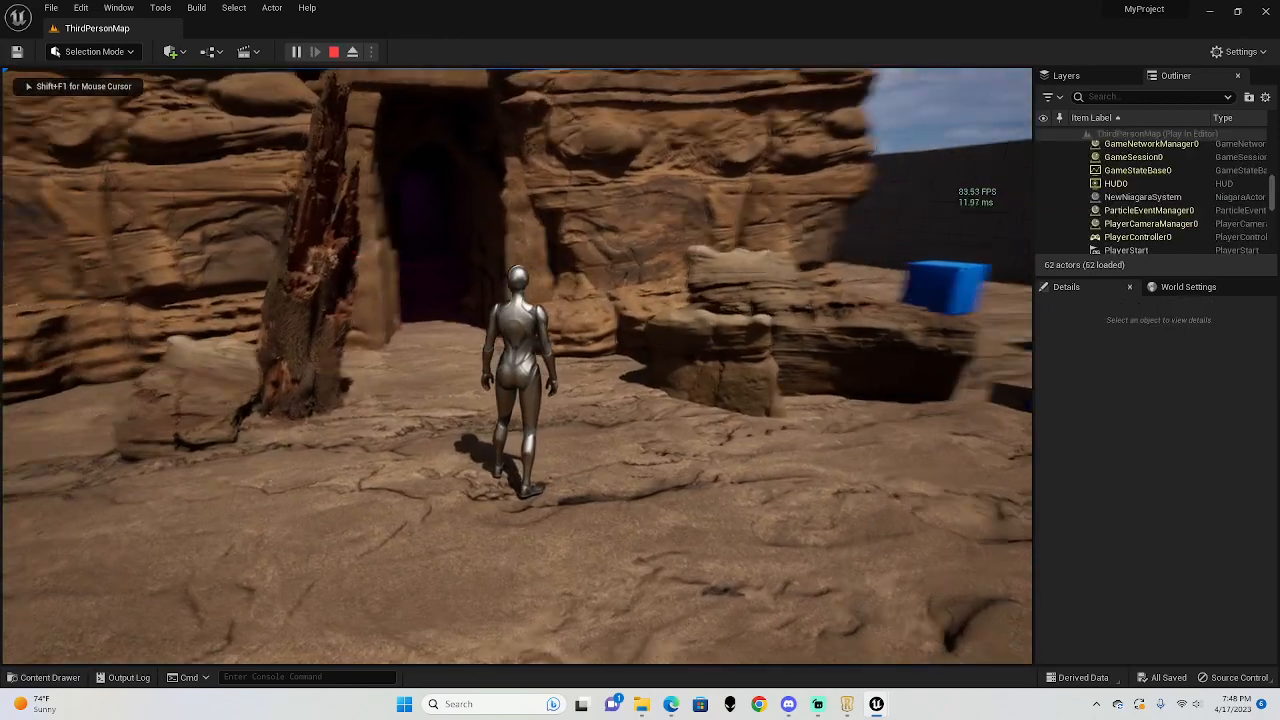
key("w")
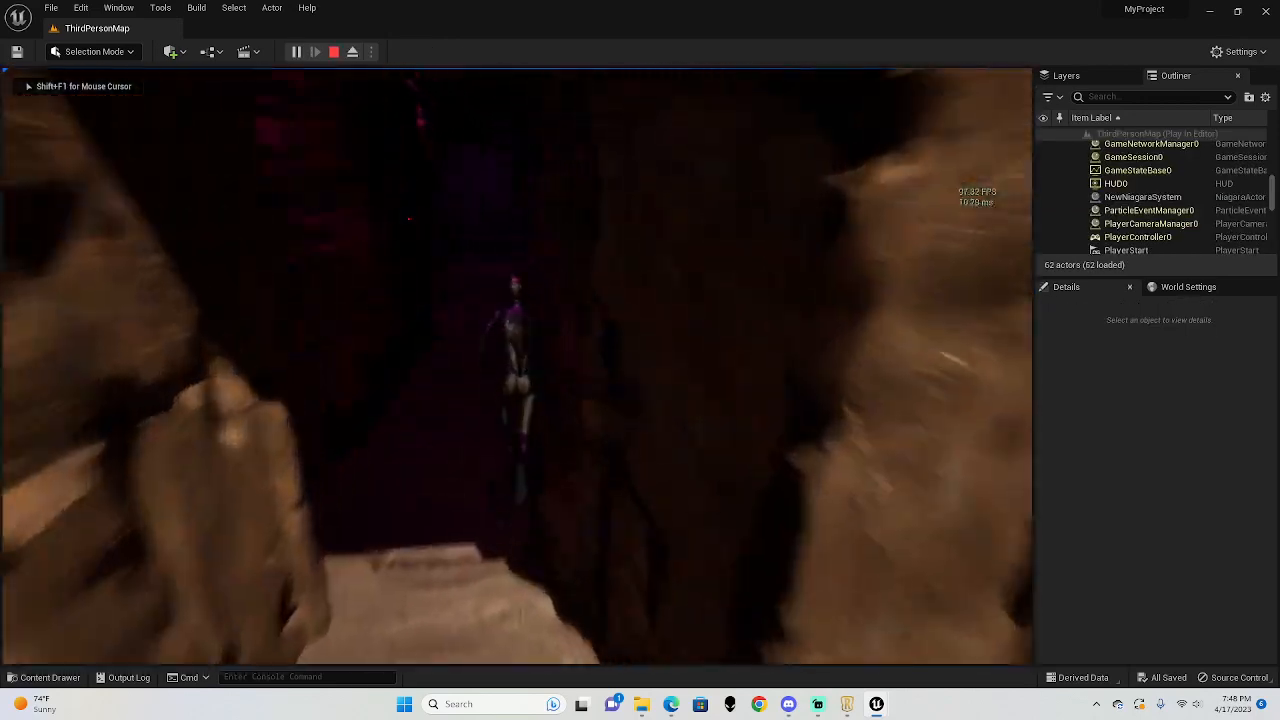
key("w")
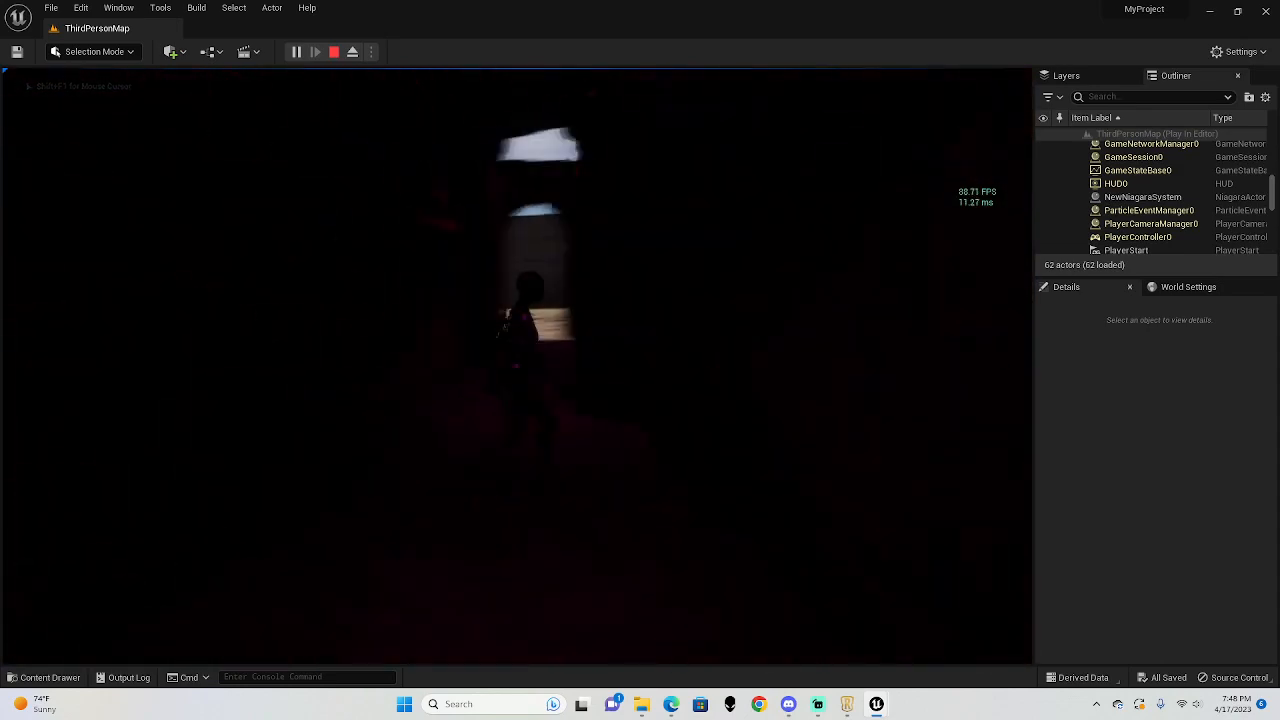
key("w")
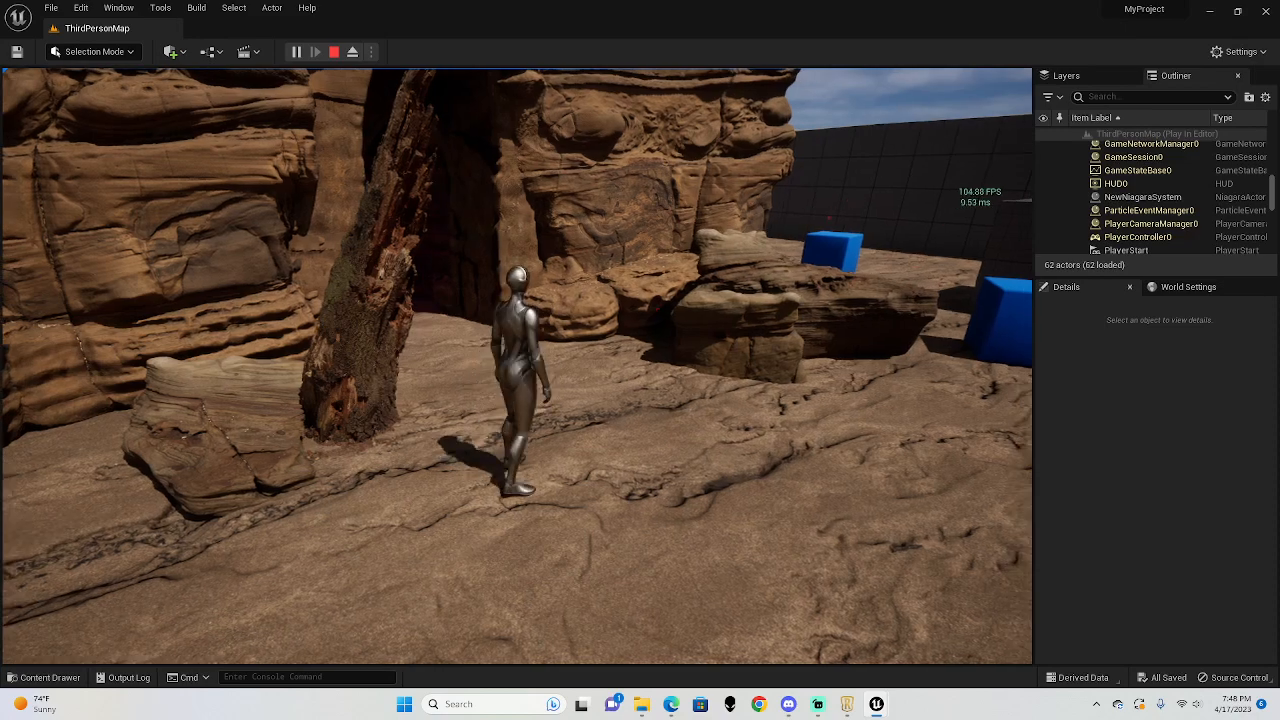
key("Escape")
Step: Find the Windows options in the project settings and enable Auto-detect Windows 10 SDK for HoloLens
left_click(118, 7)
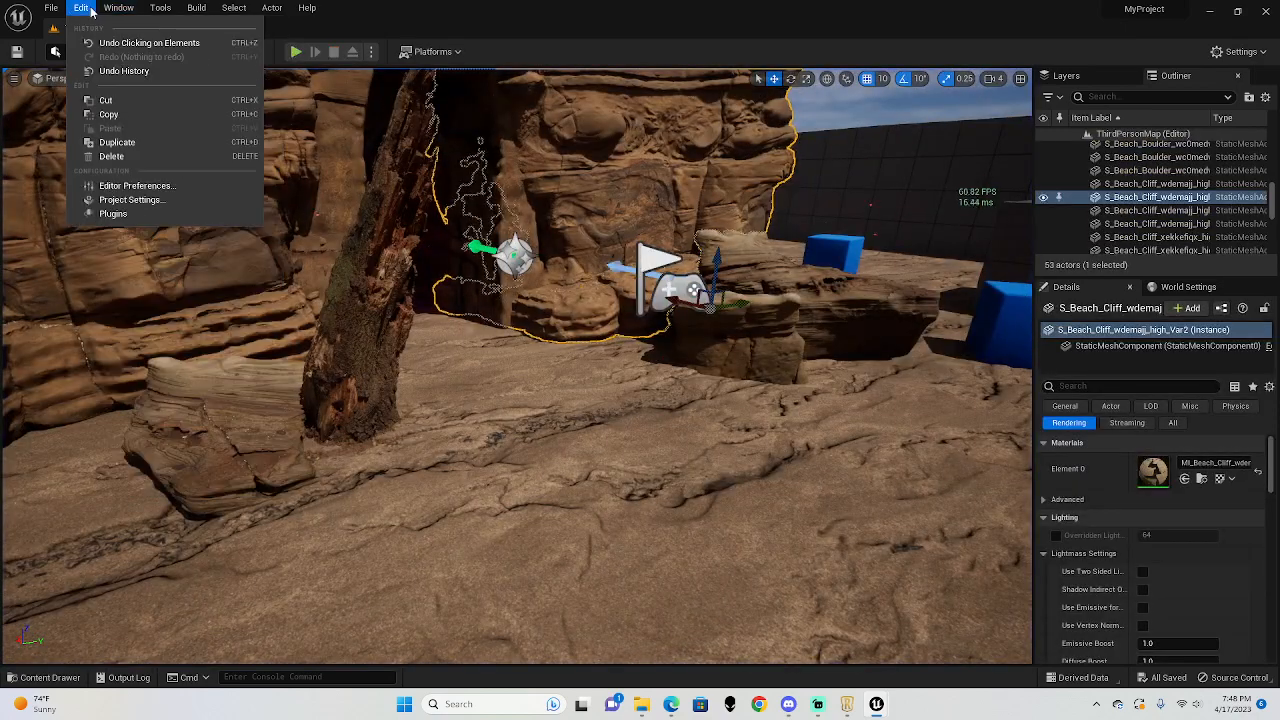
left_click(110, 202)
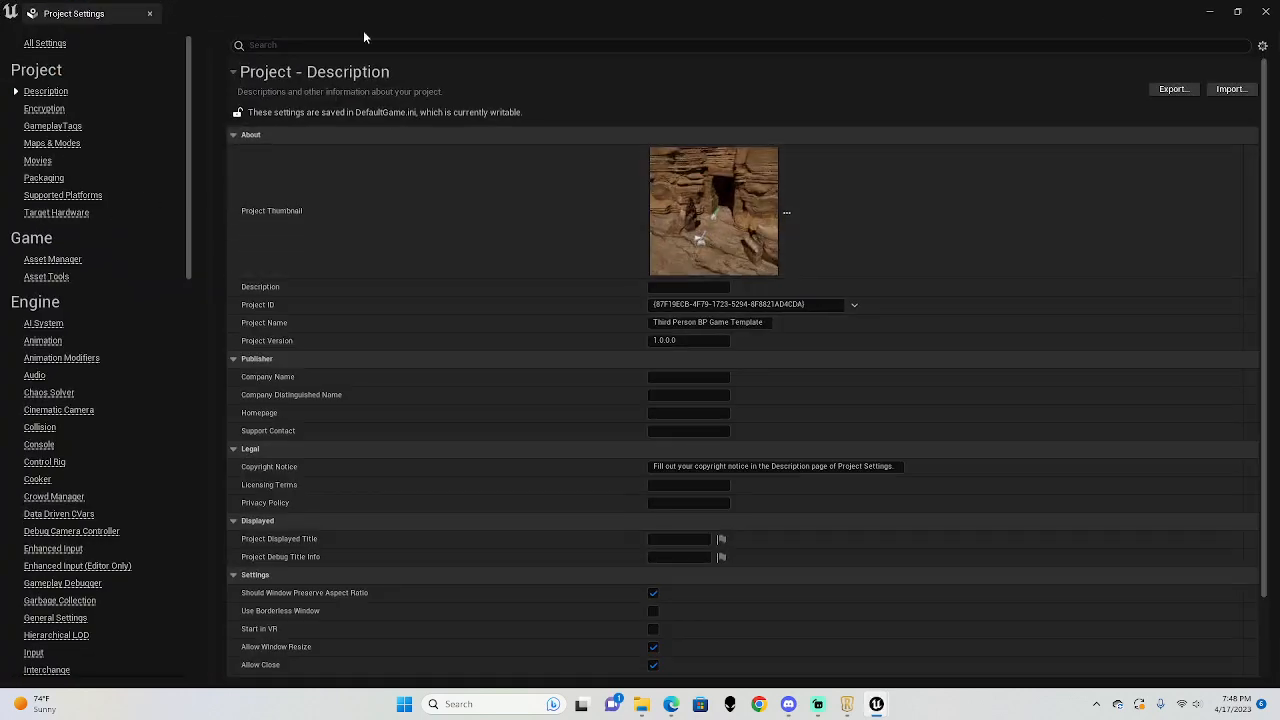
type("windows")
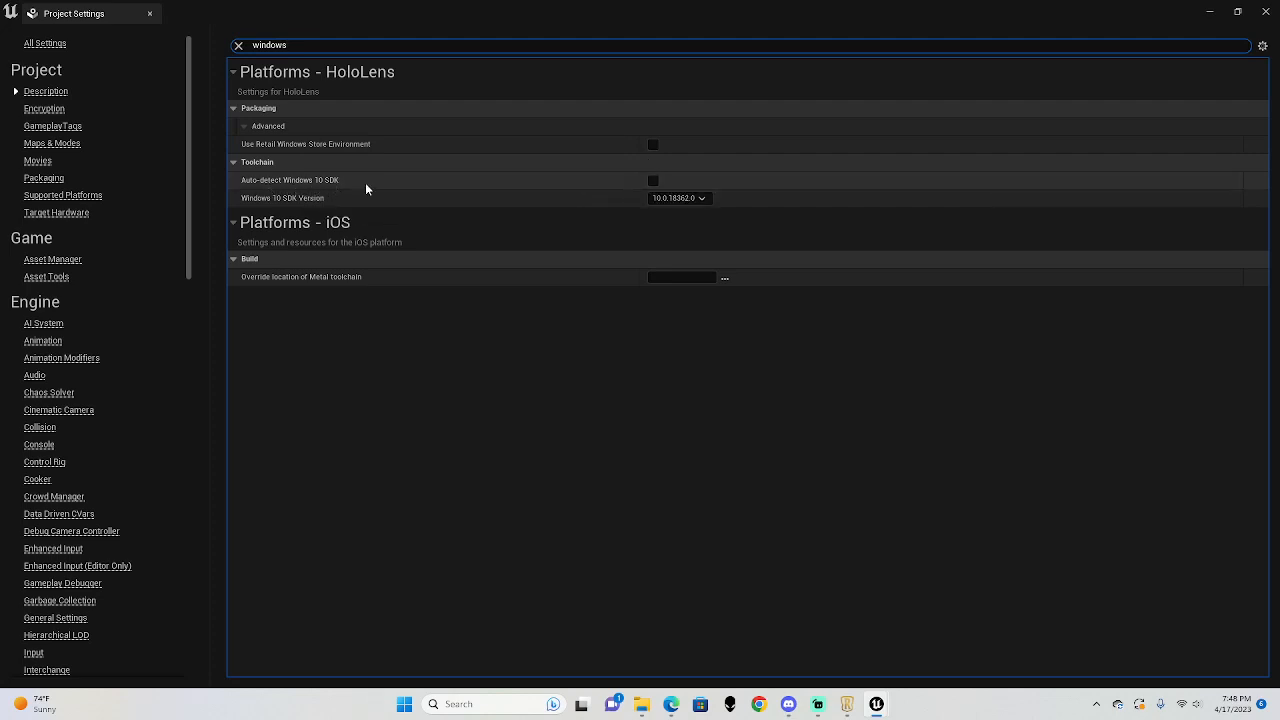
left_click(653, 181)
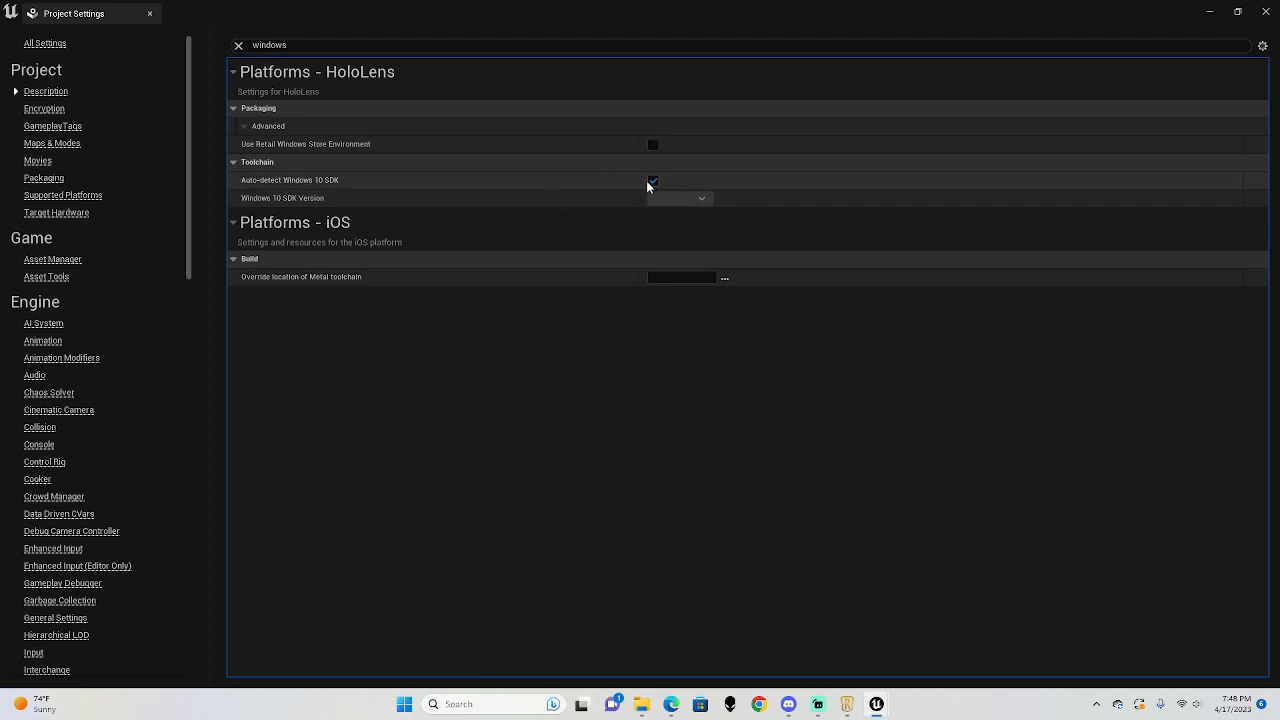
mouse_move(303, 187)
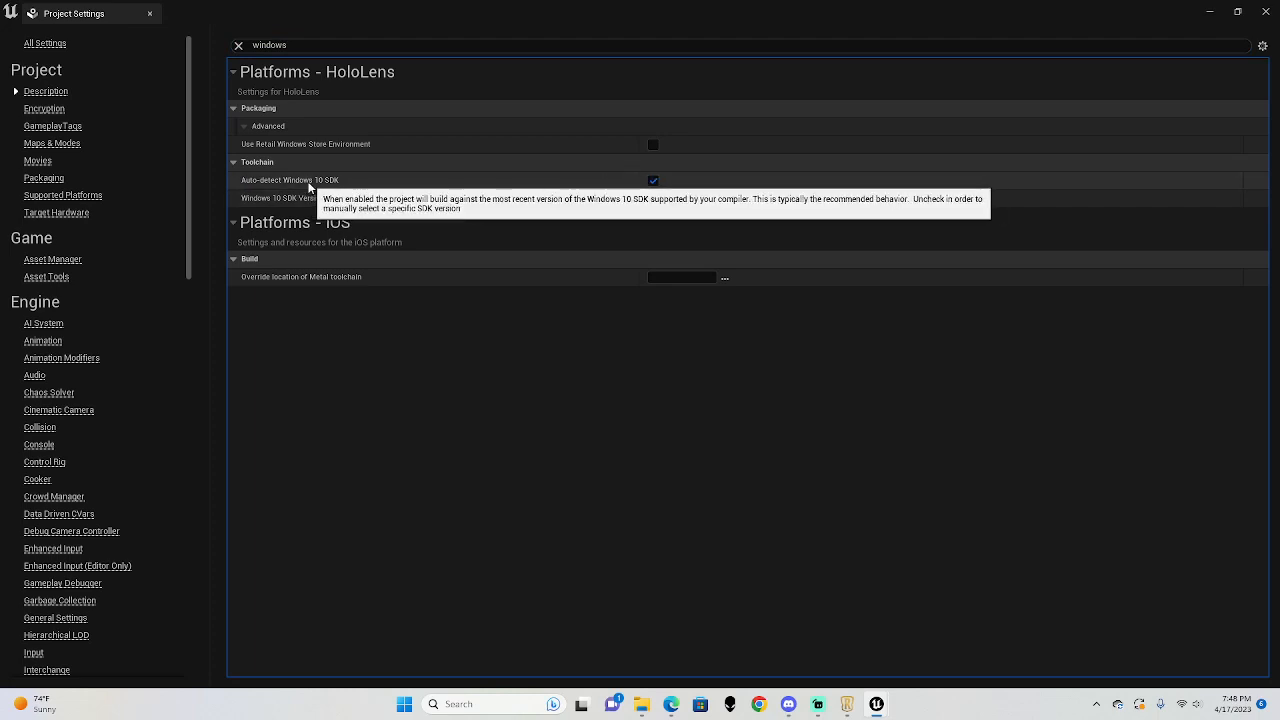
Step: Search the project settings for fps and set the iOS Frame Rate Lock to 60 FPS
left_click(418, 46)
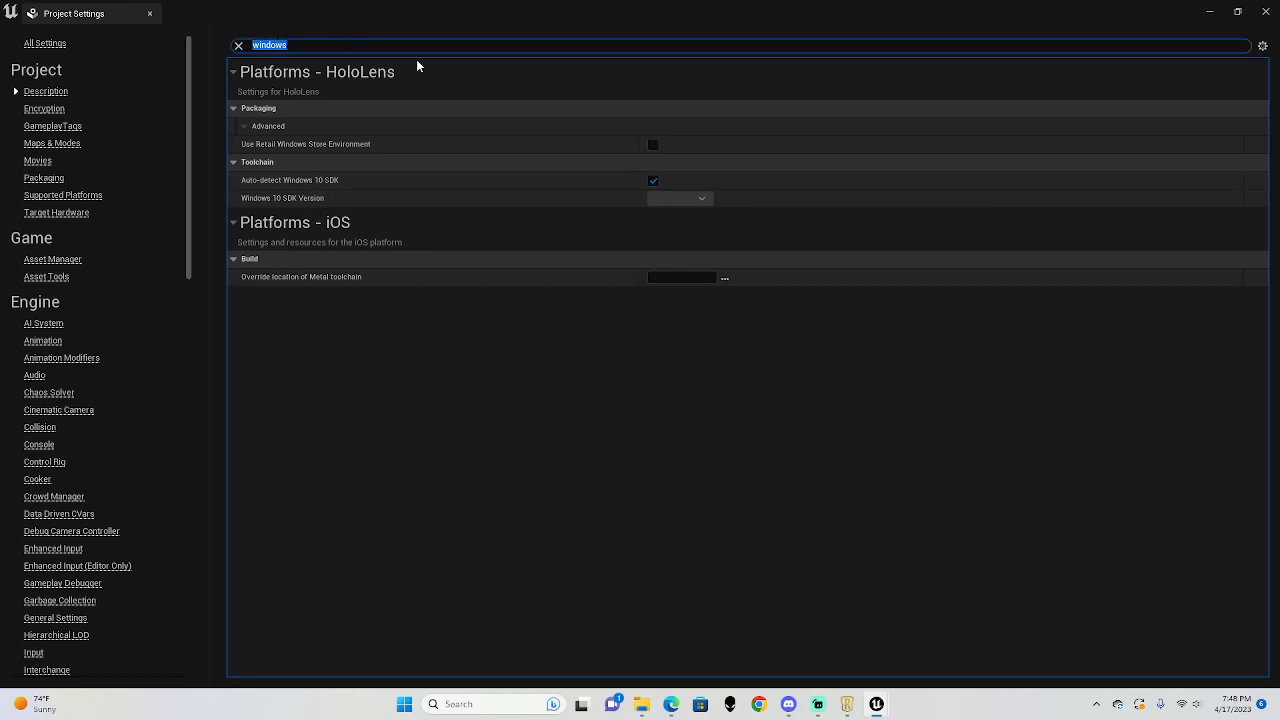
key("BackSpace")
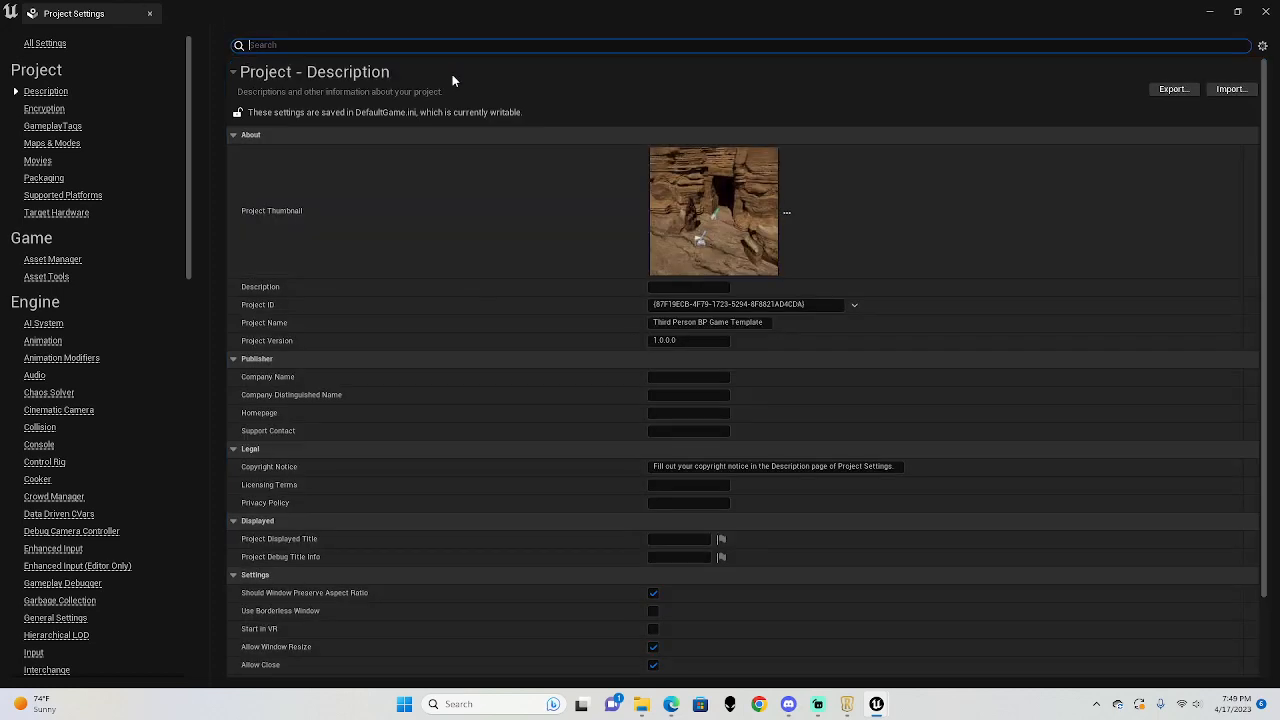
type("fps")
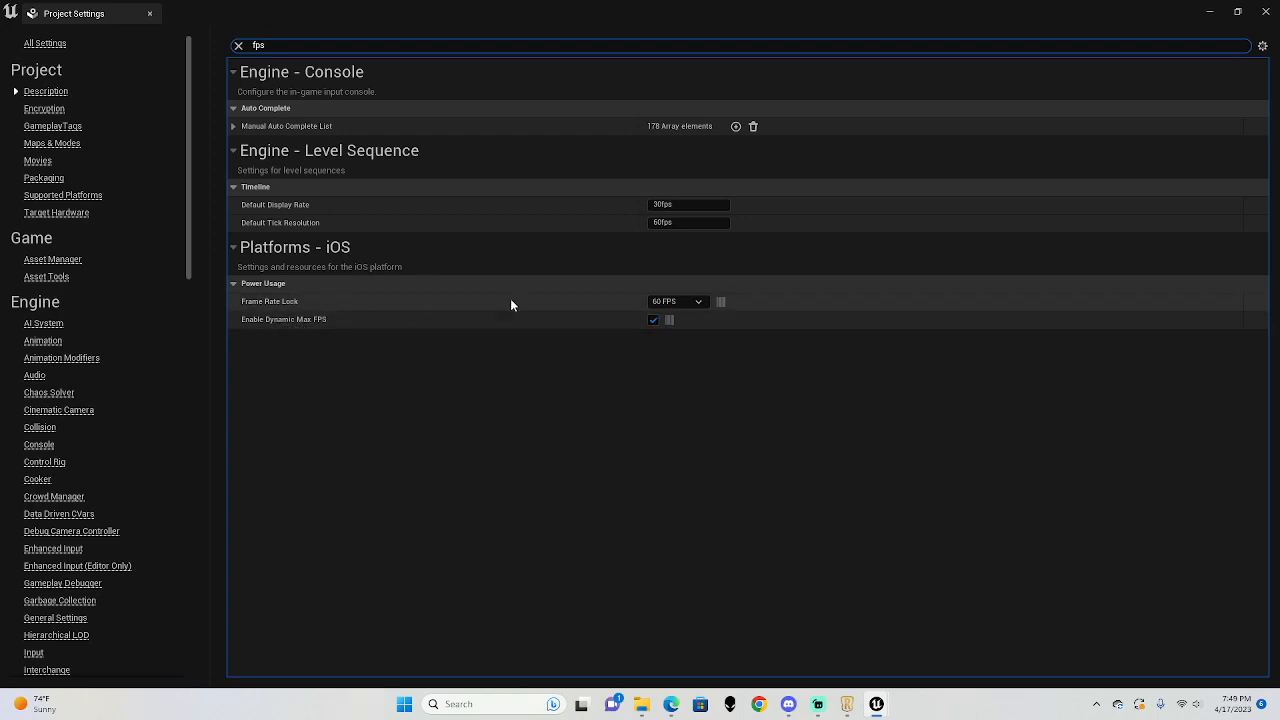
left_click(689, 302)
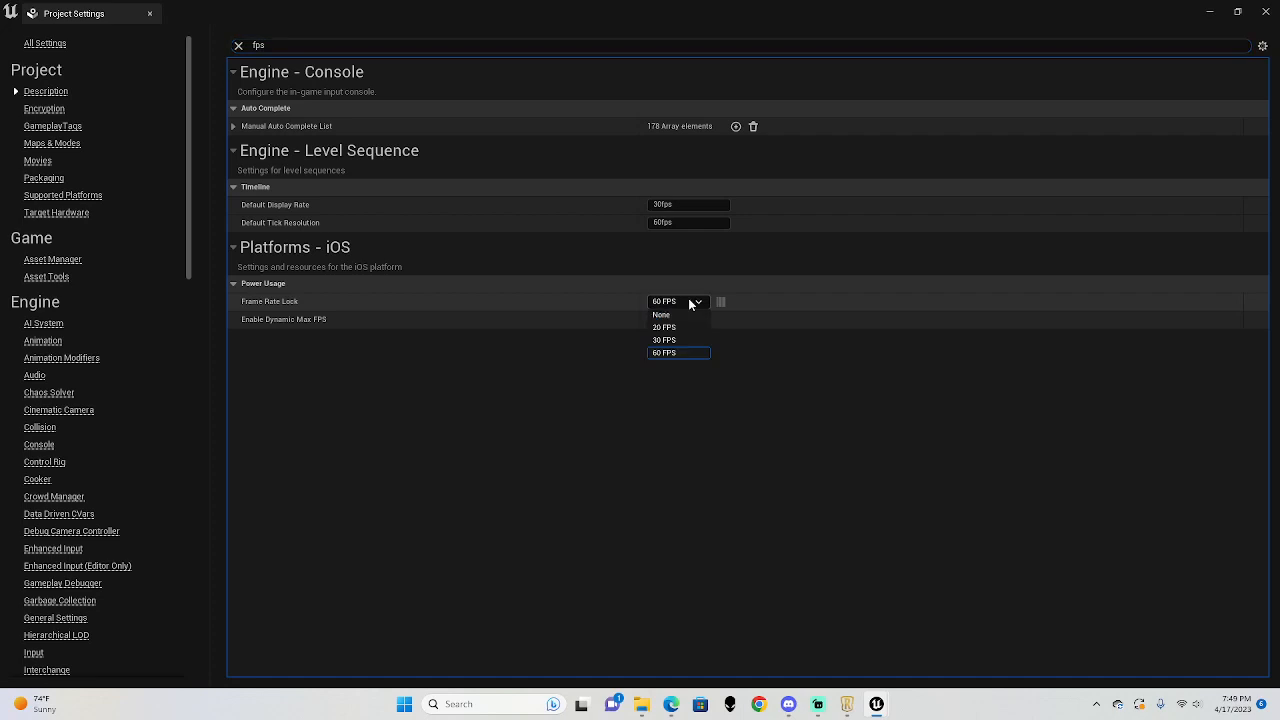
left_click(675, 354)
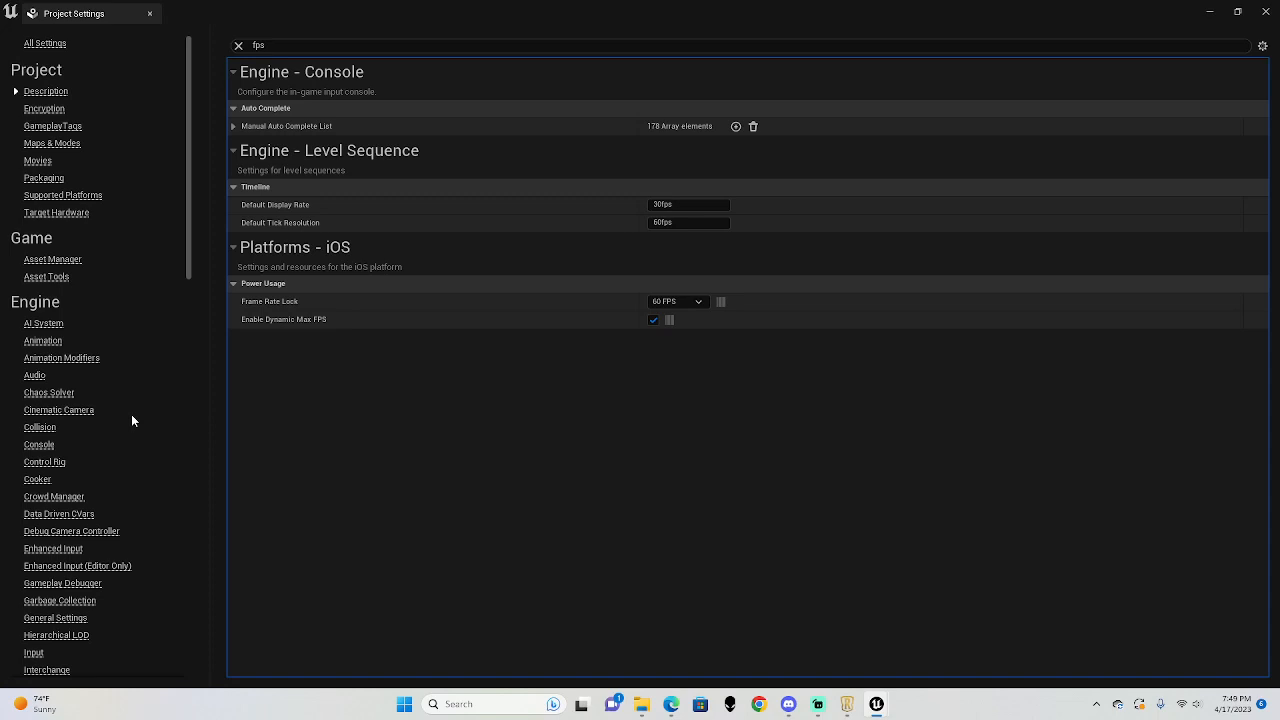
Step: Open the engine's Rendering project settings and find the Global Illumination and Reflections options
scroll(131, 420, "down", 3)
scroll(117, 428, "down", 3)
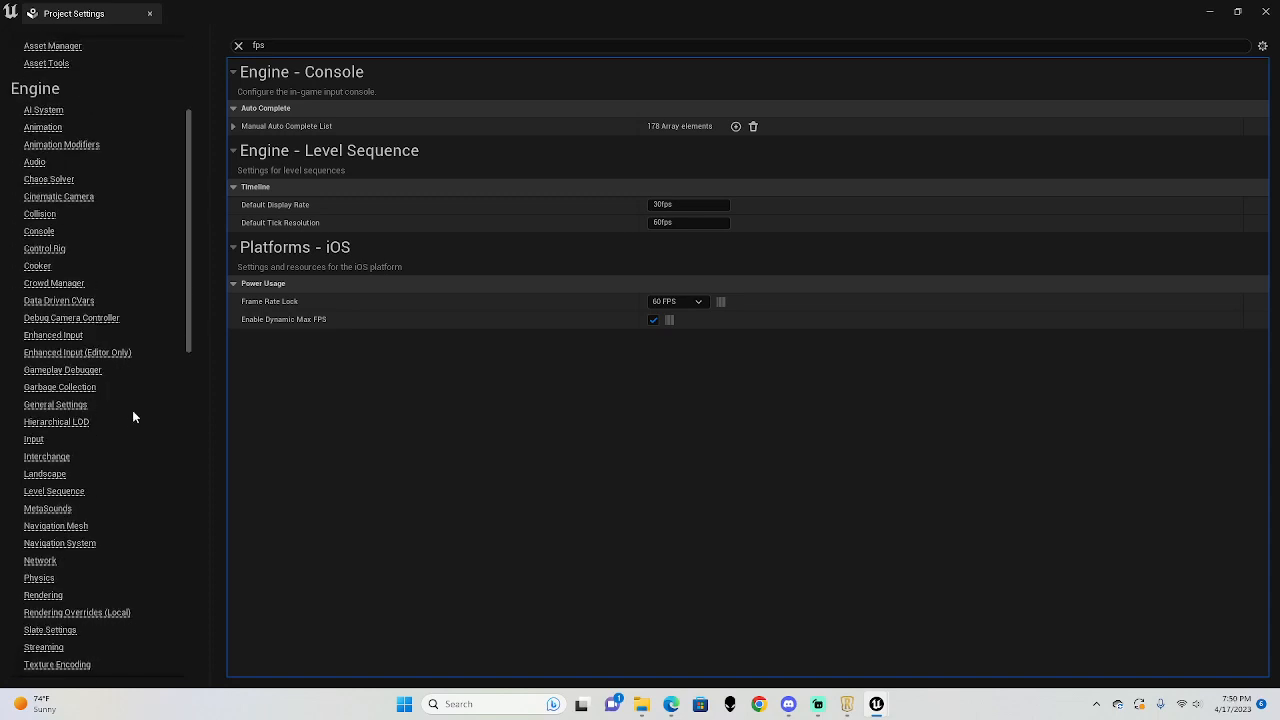
scroll(132, 410, "down", 1)
left_click(43, 574)
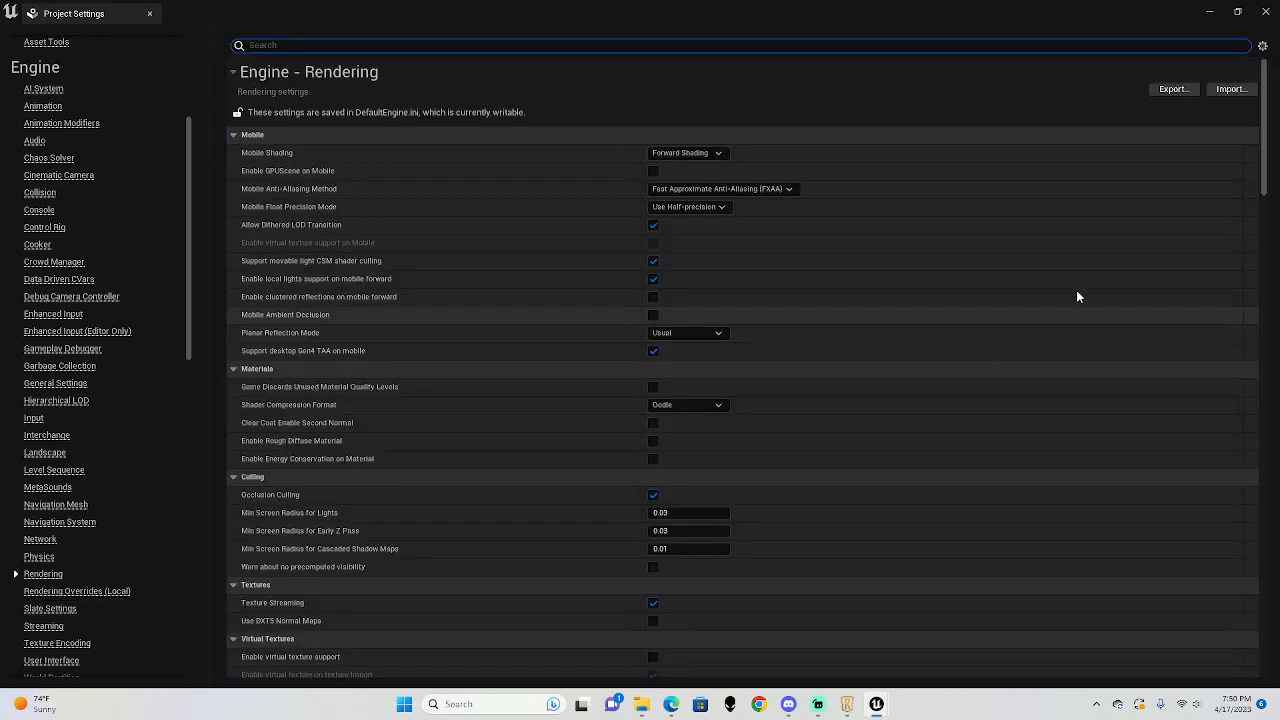
scroll(795, 235, "down", 5)
scroll(787, 242, "down", 10)
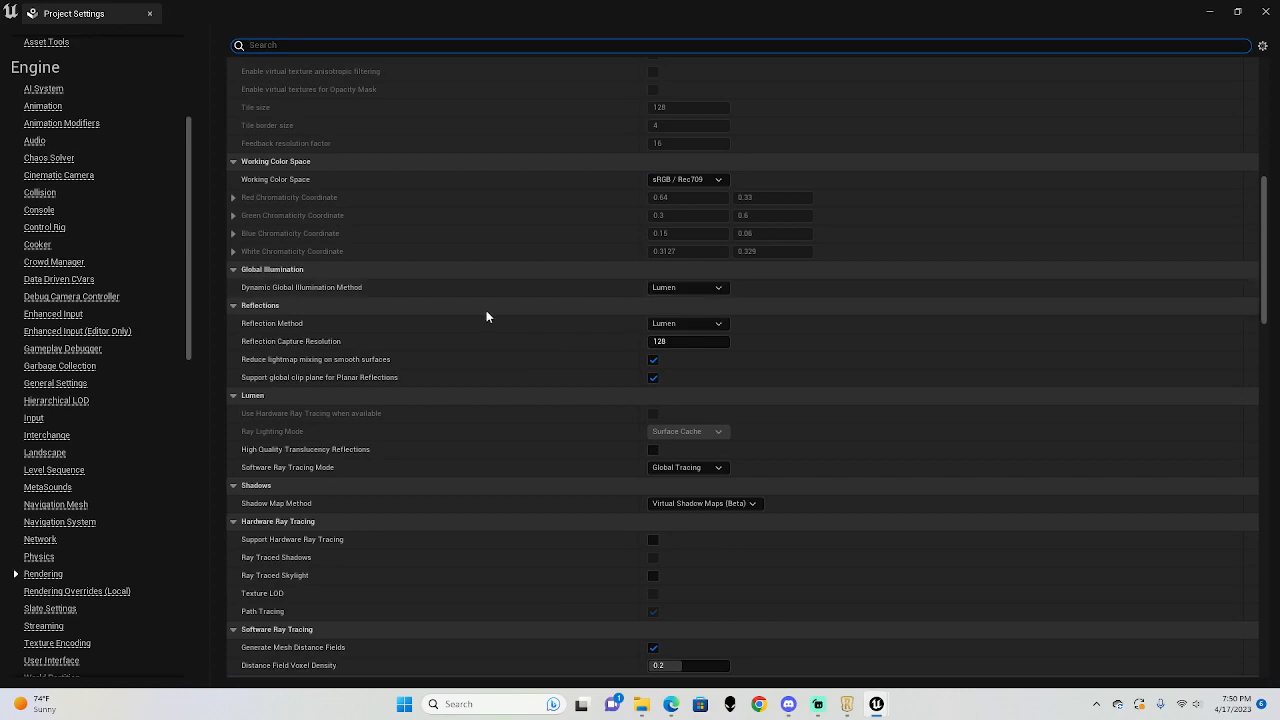
Step: Restore the Project Settings window to a smaller size, make it taller and place it clear of the viewport's FPS counter
left_click(1237, 12)
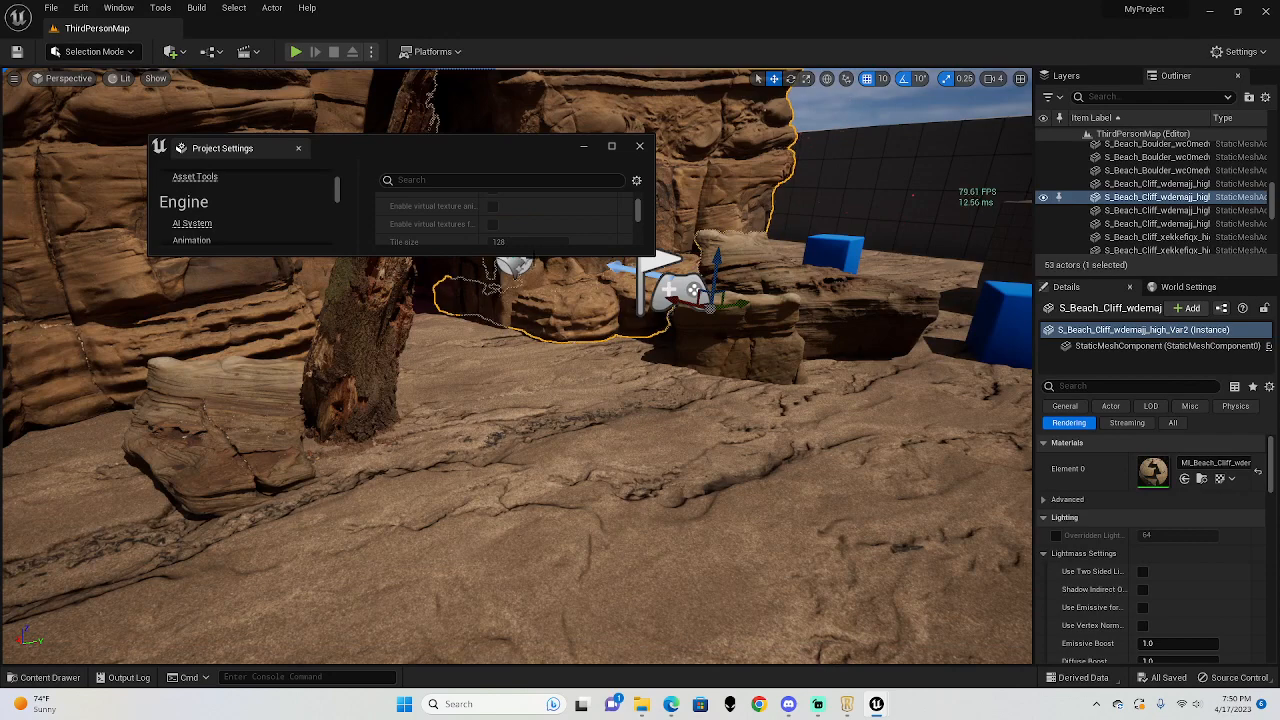
left_click_drag(522, 256, 519, 590)
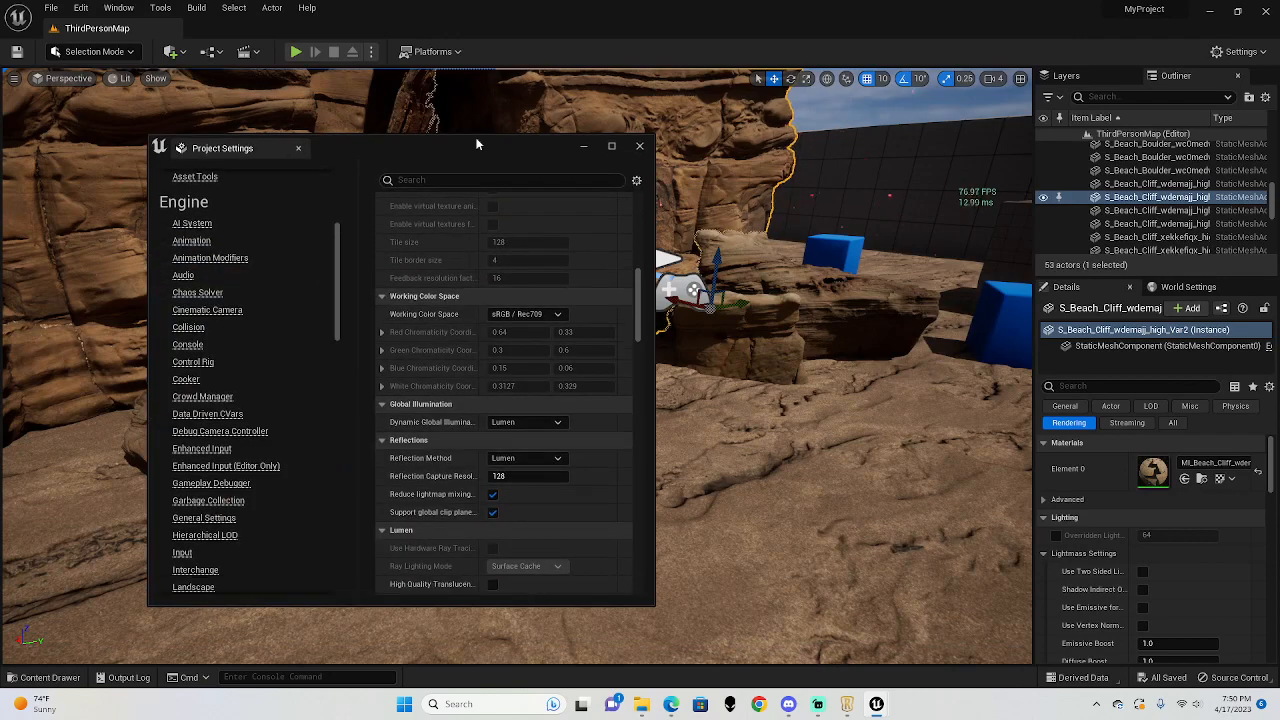
left_click_drag(479, 146, 295, 171)
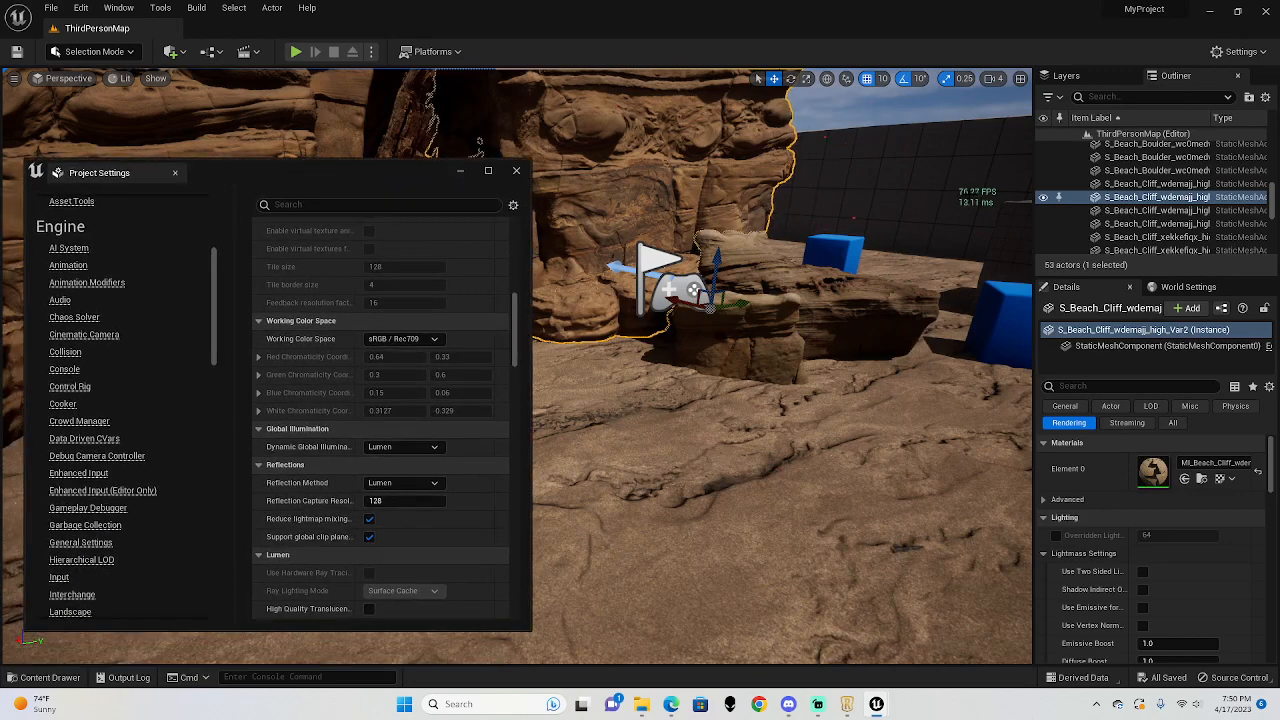
Step: Set Dynamic Global Illumination Method to Screen Space (Beta) and Reflection Method to Screen Space, and close the project settings
left_click(419, 446)
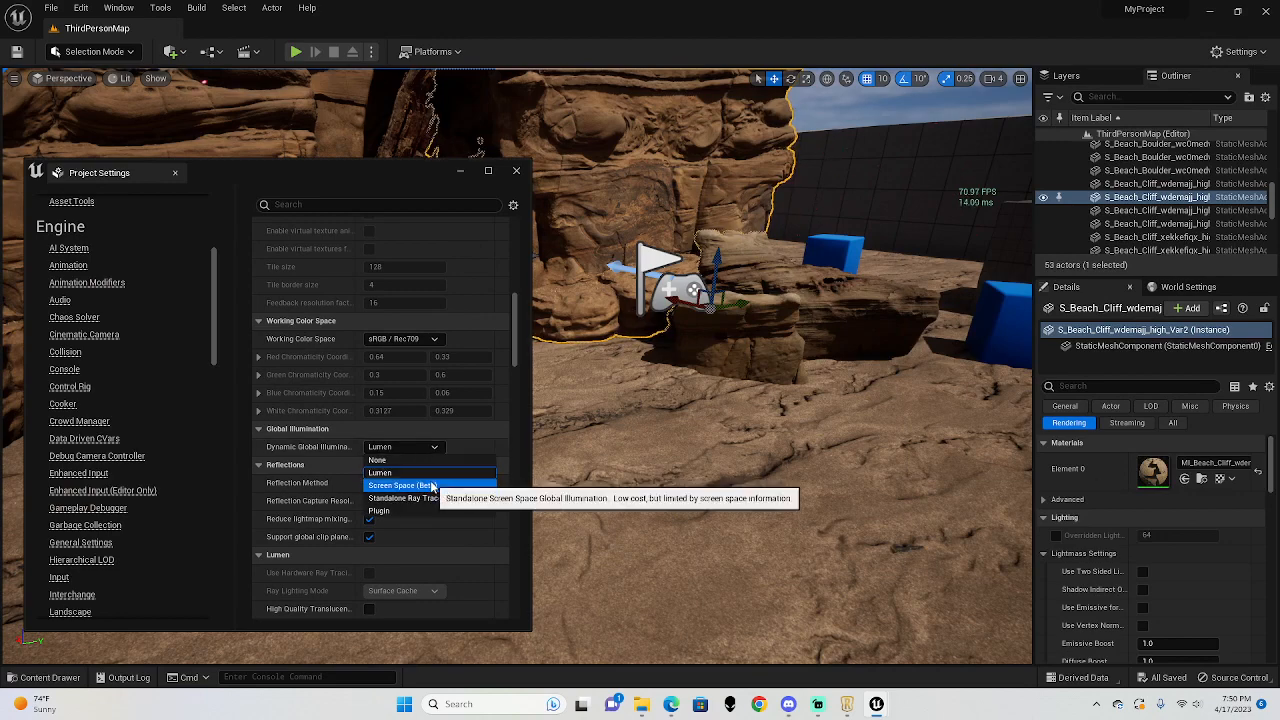
left_click(434, 486)
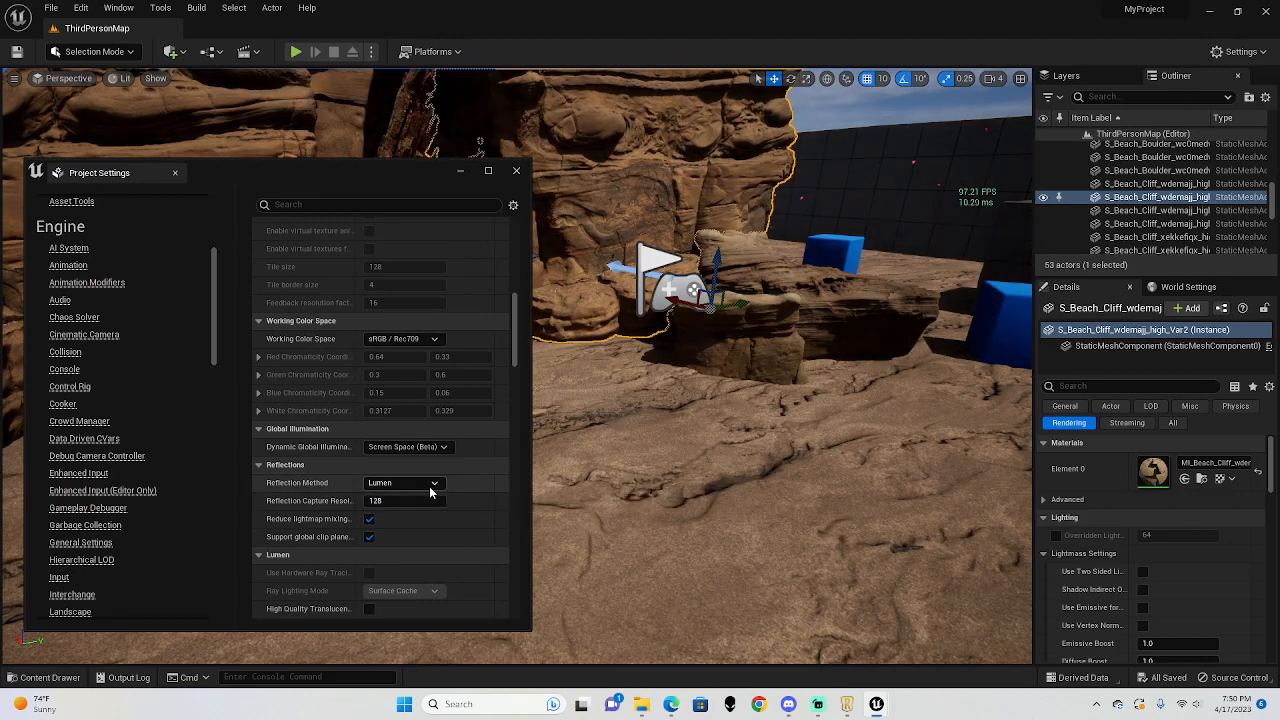
left_click(429, 484)
left_click(446, 521)
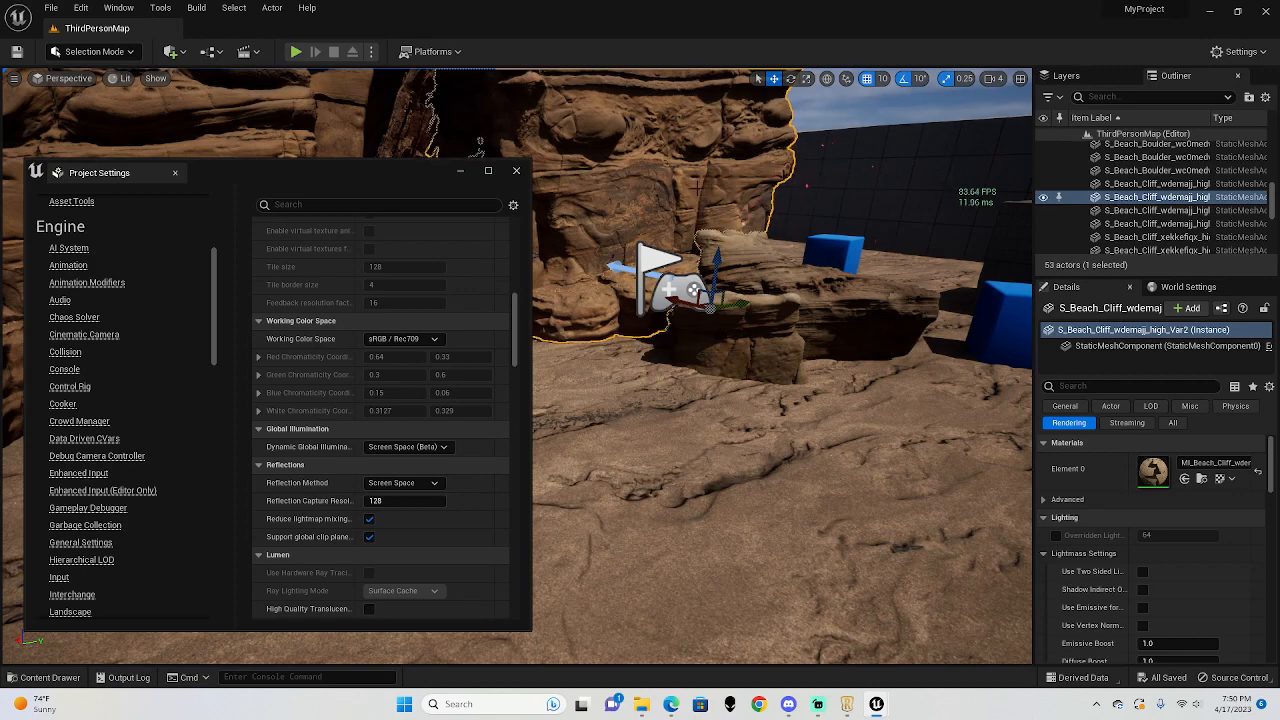
left_click(516, 170)
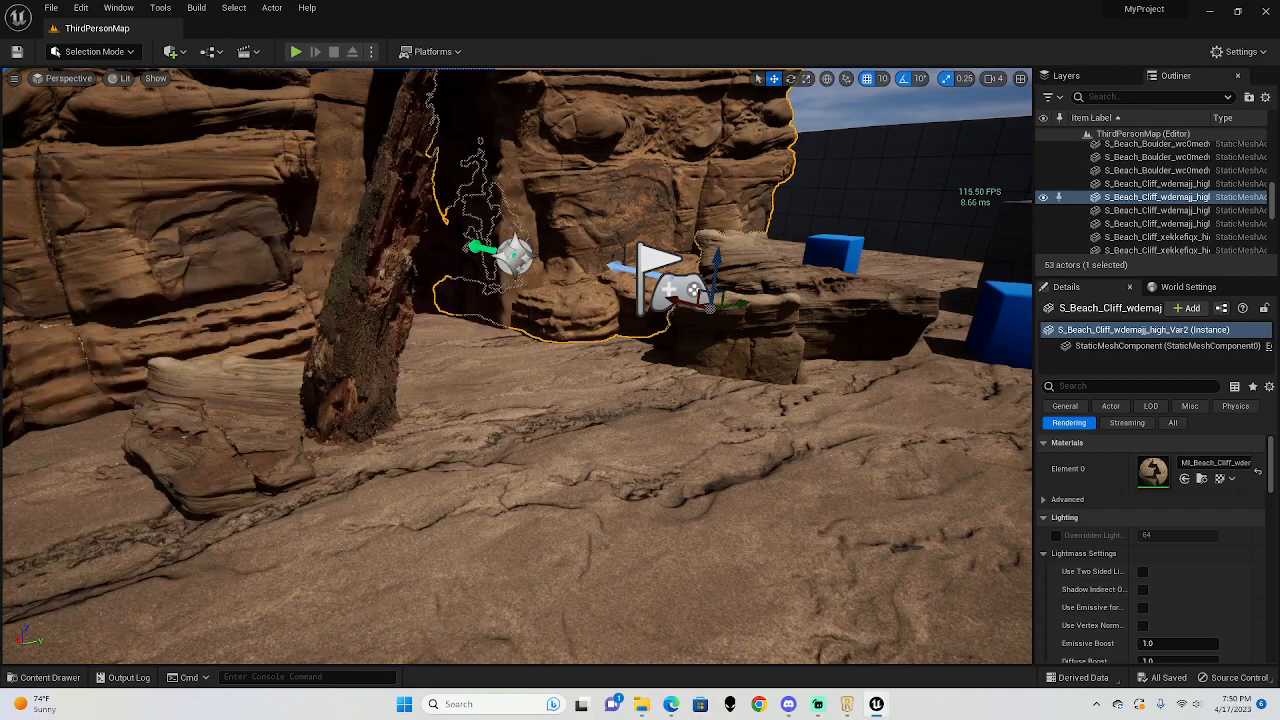
Step: Play the level in the editor and run the character into the cave and back toward its entrance to check the frame rate
key("w")
right_click_drag(516, 366, 575, 366)
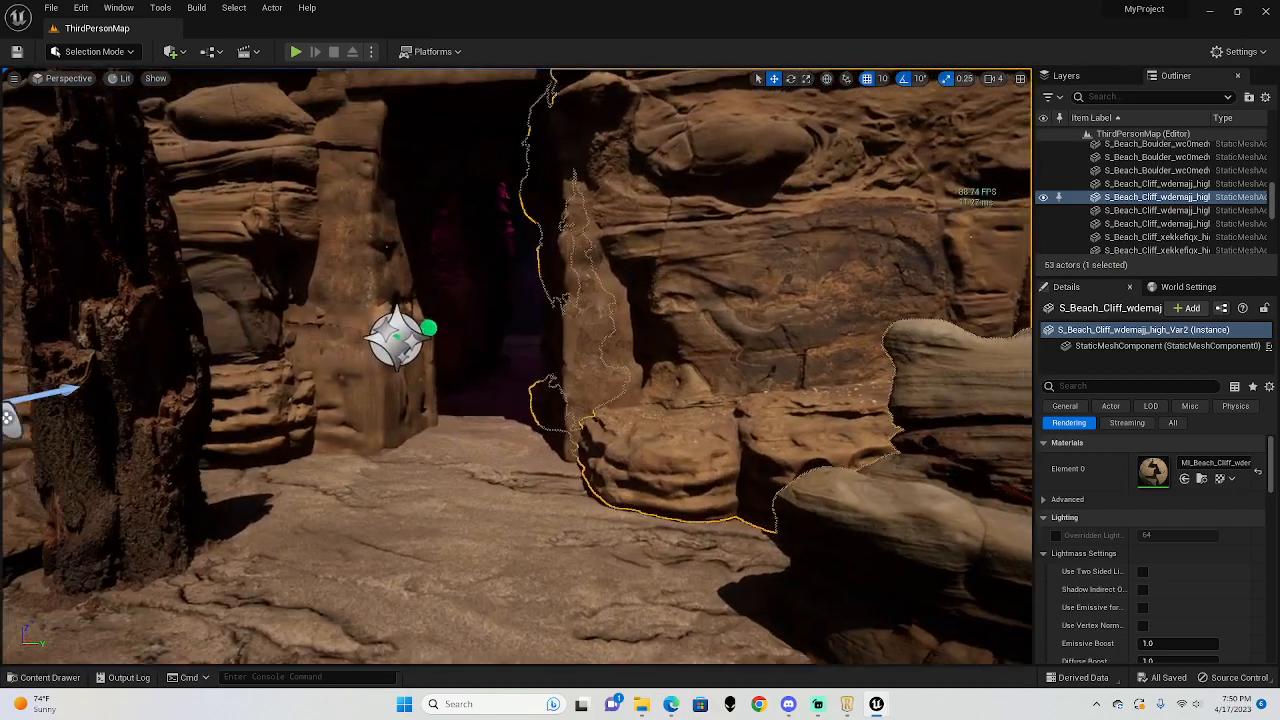
key("s")
right_click(678, 330)
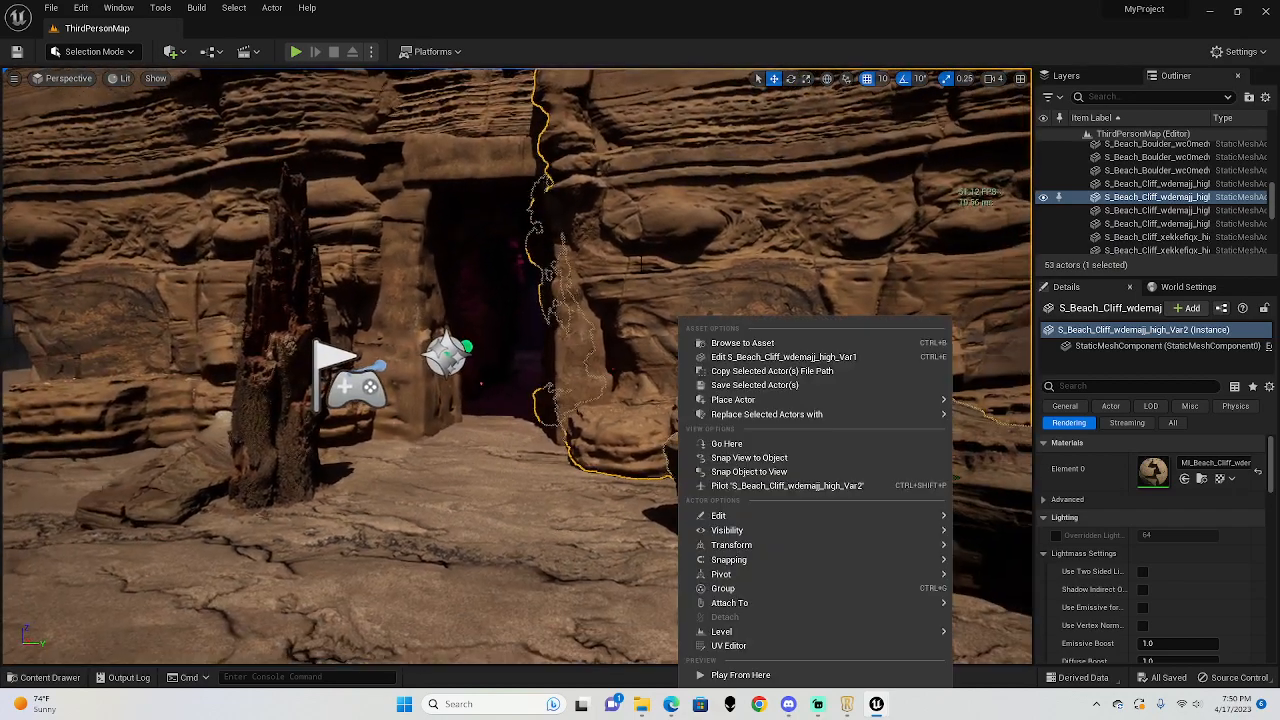
key("Escape")
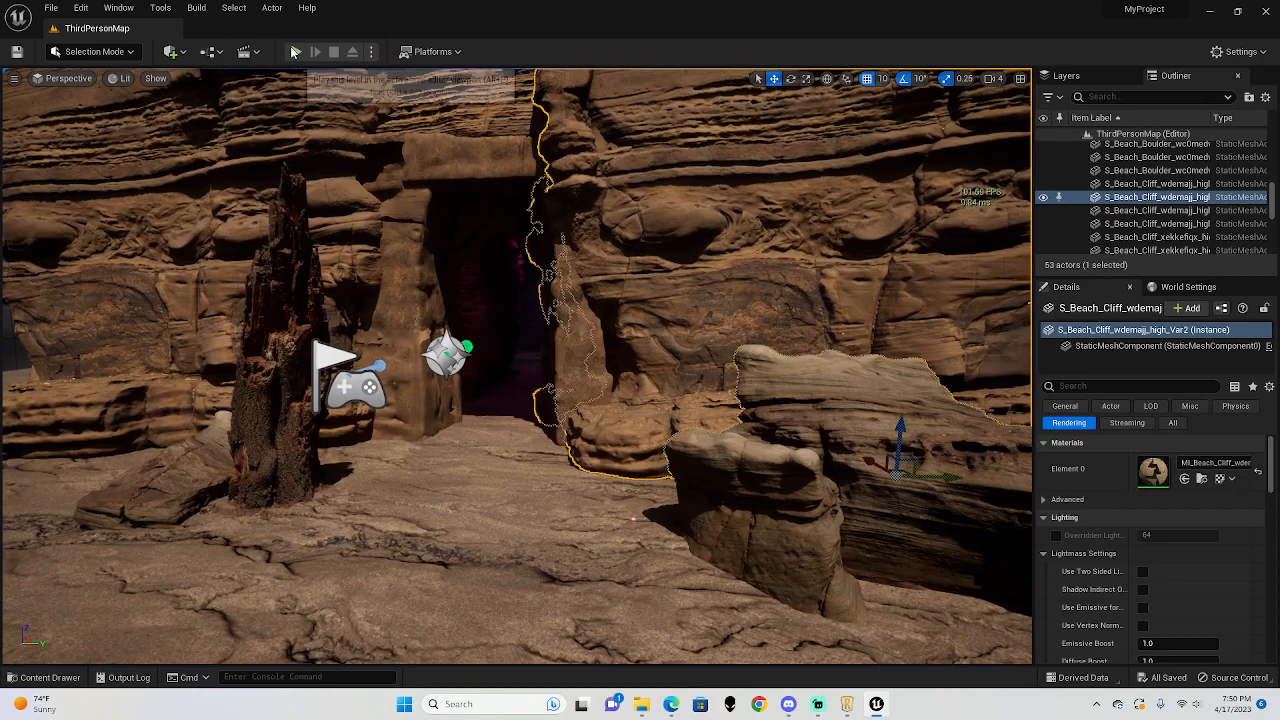
left_click(295, 51)
key("w")
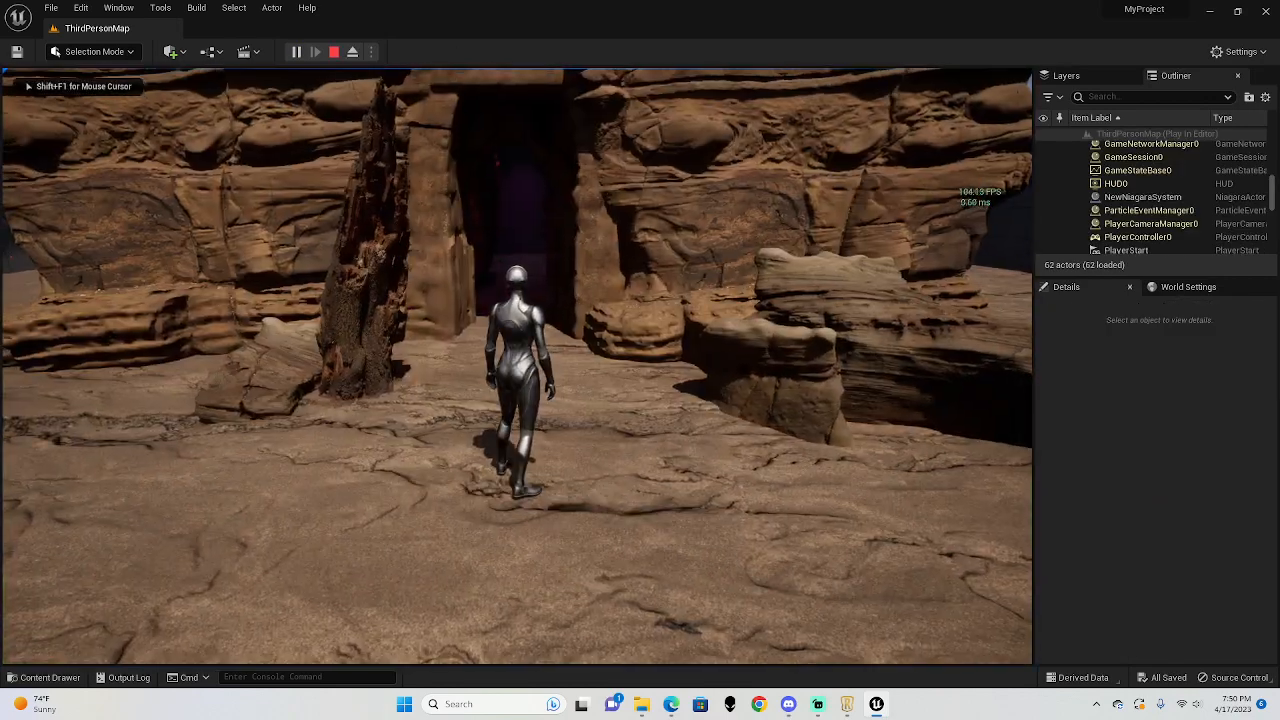
key("w")
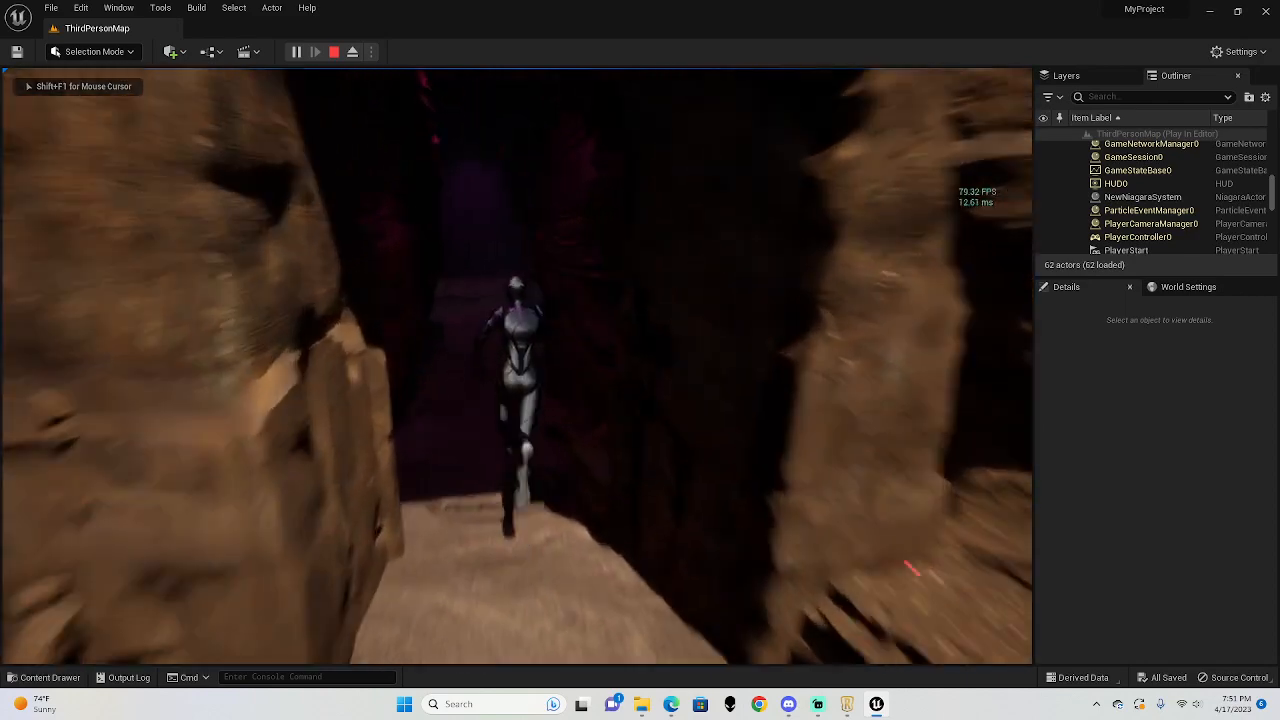
key("w")
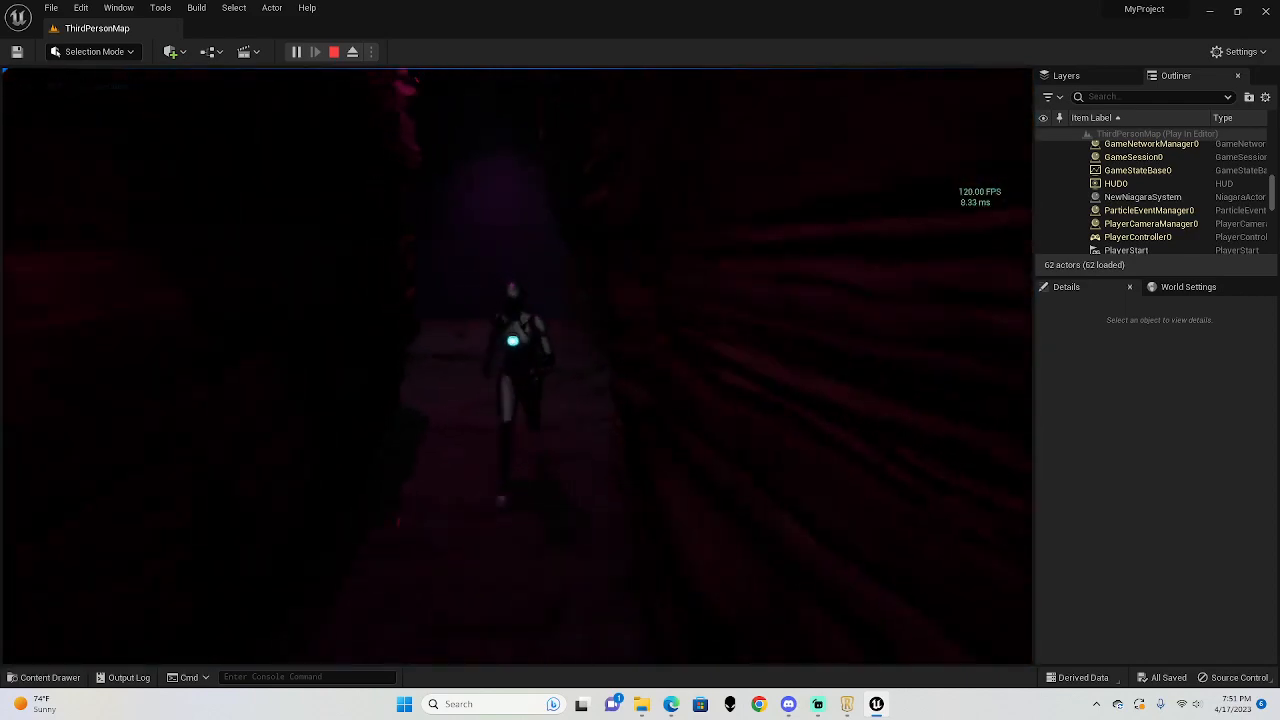
key("w")
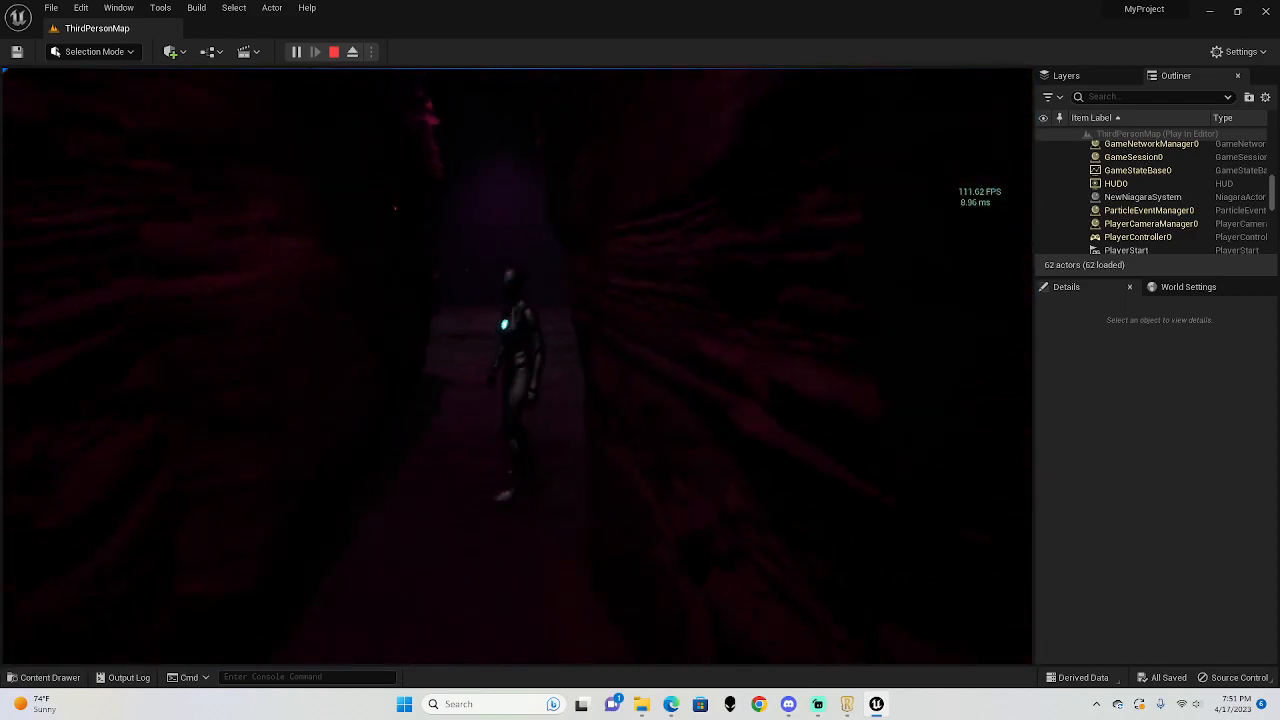
key("w")
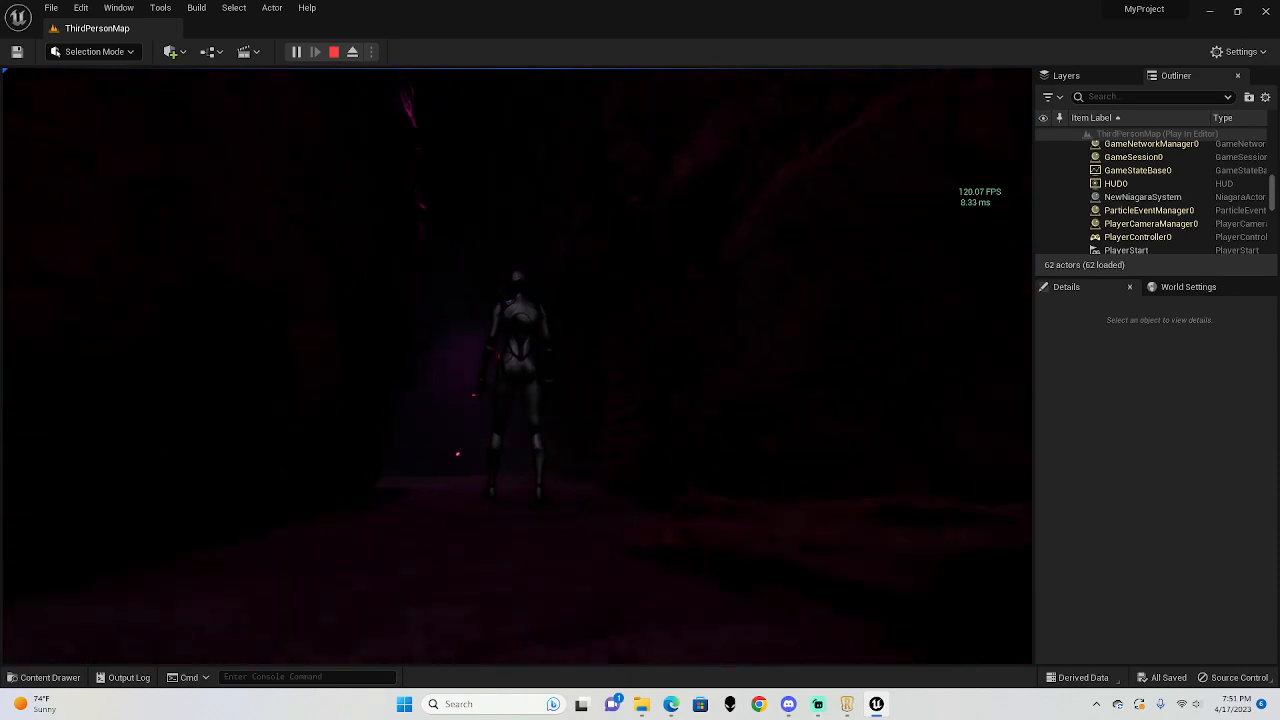
key("s")
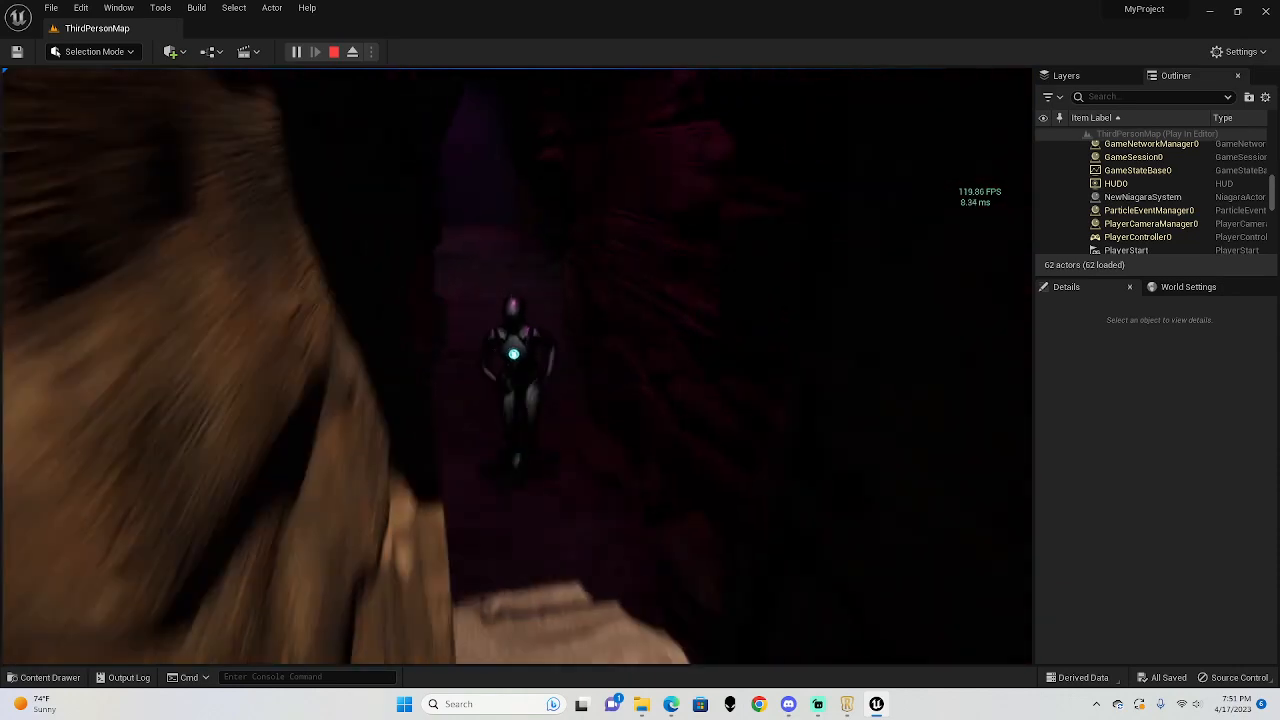
key("s")
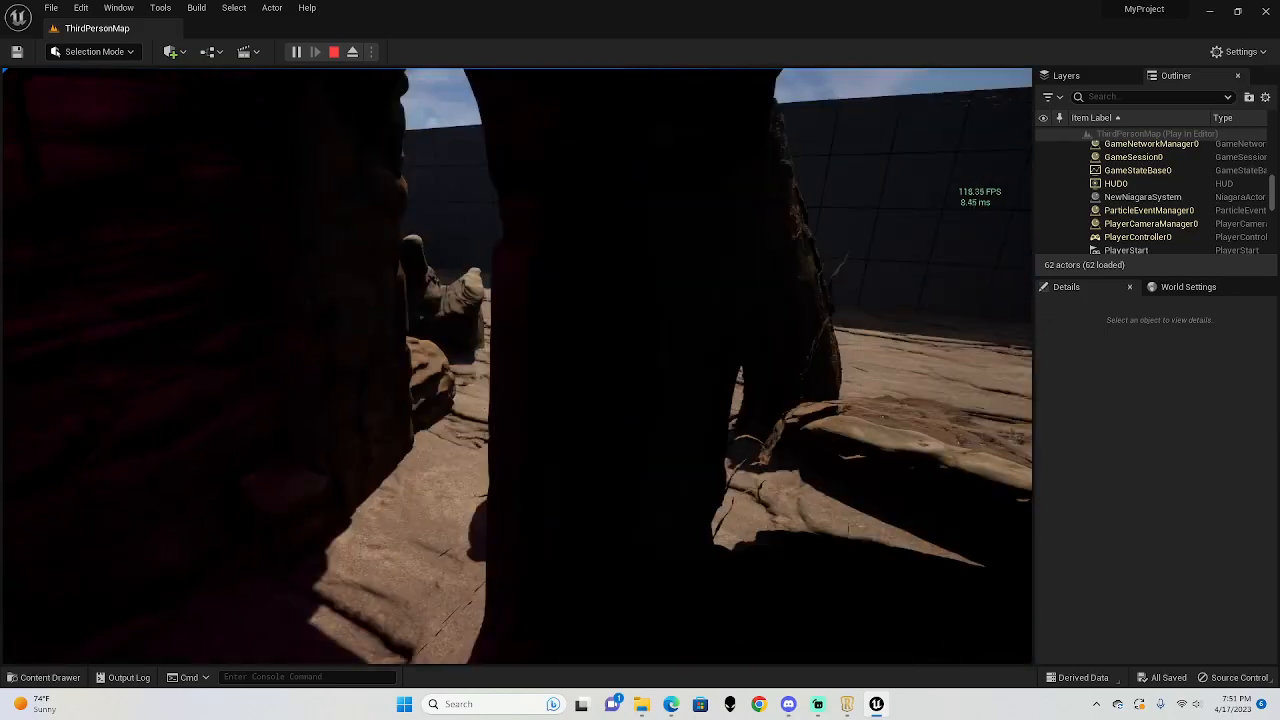
Step: Run the character around outside the cave, briefly enter it again, and end the play session
key("w")
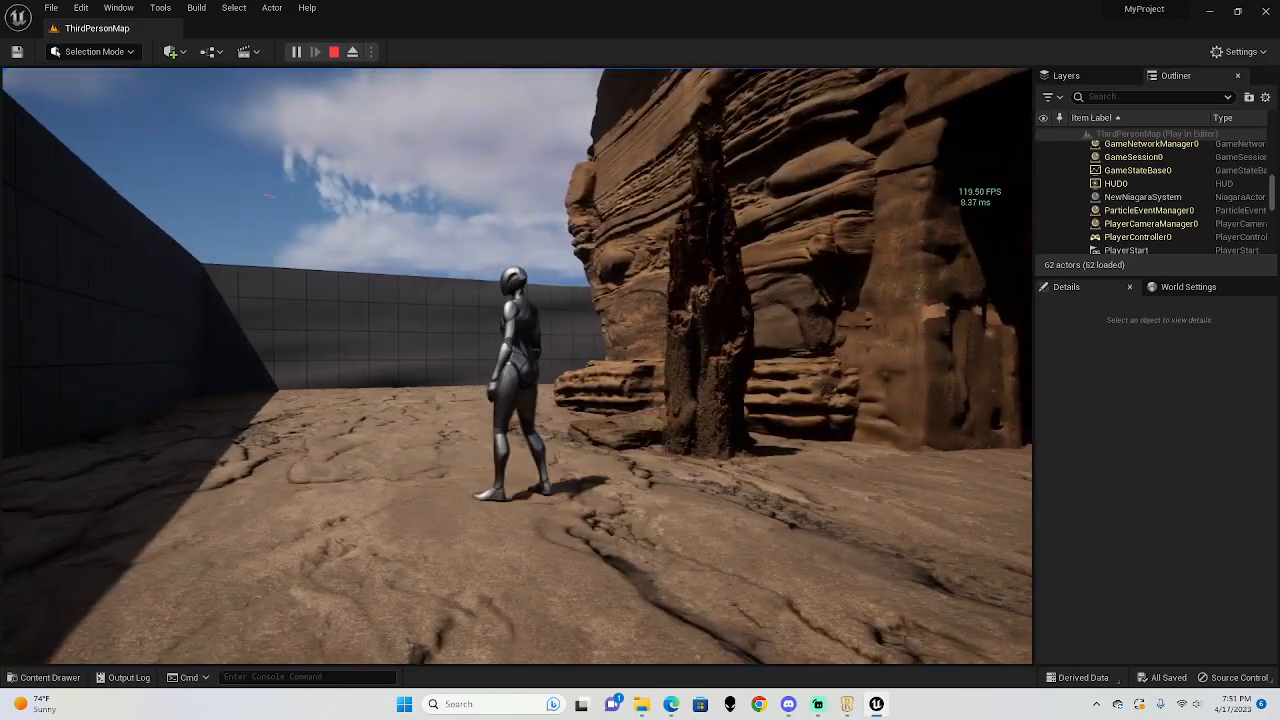
key("w")
key("w")
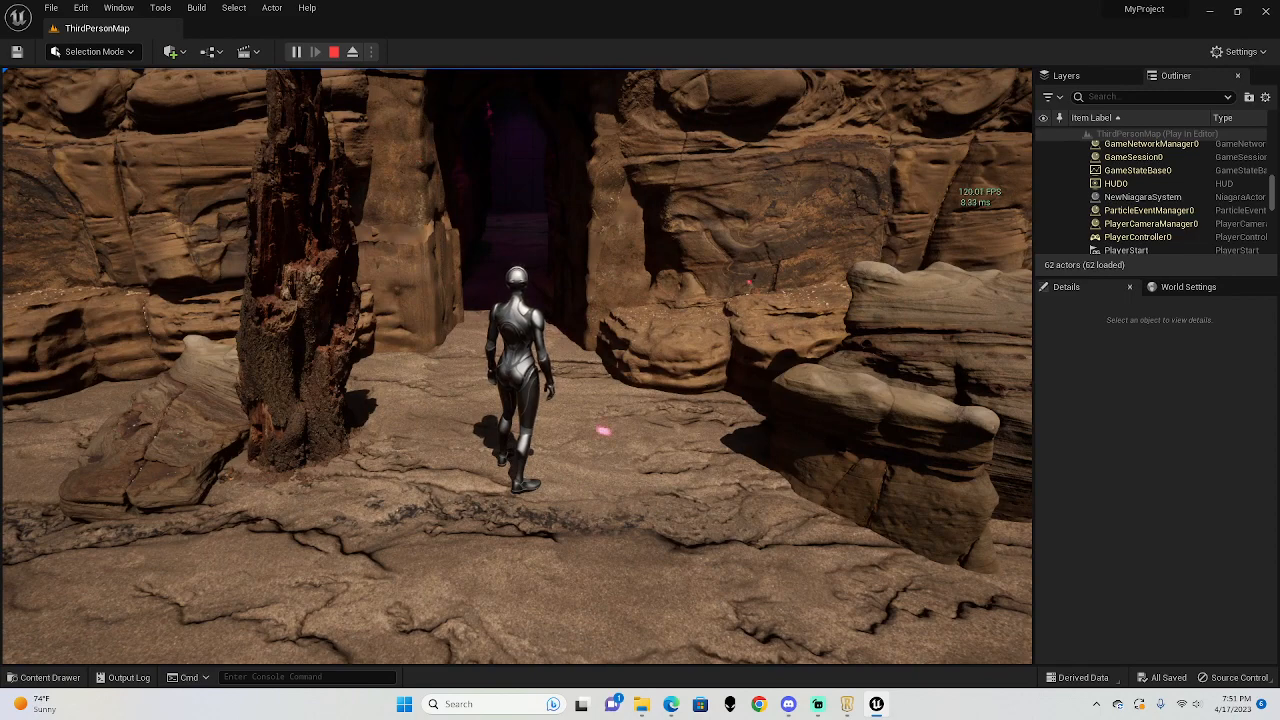
key("w")
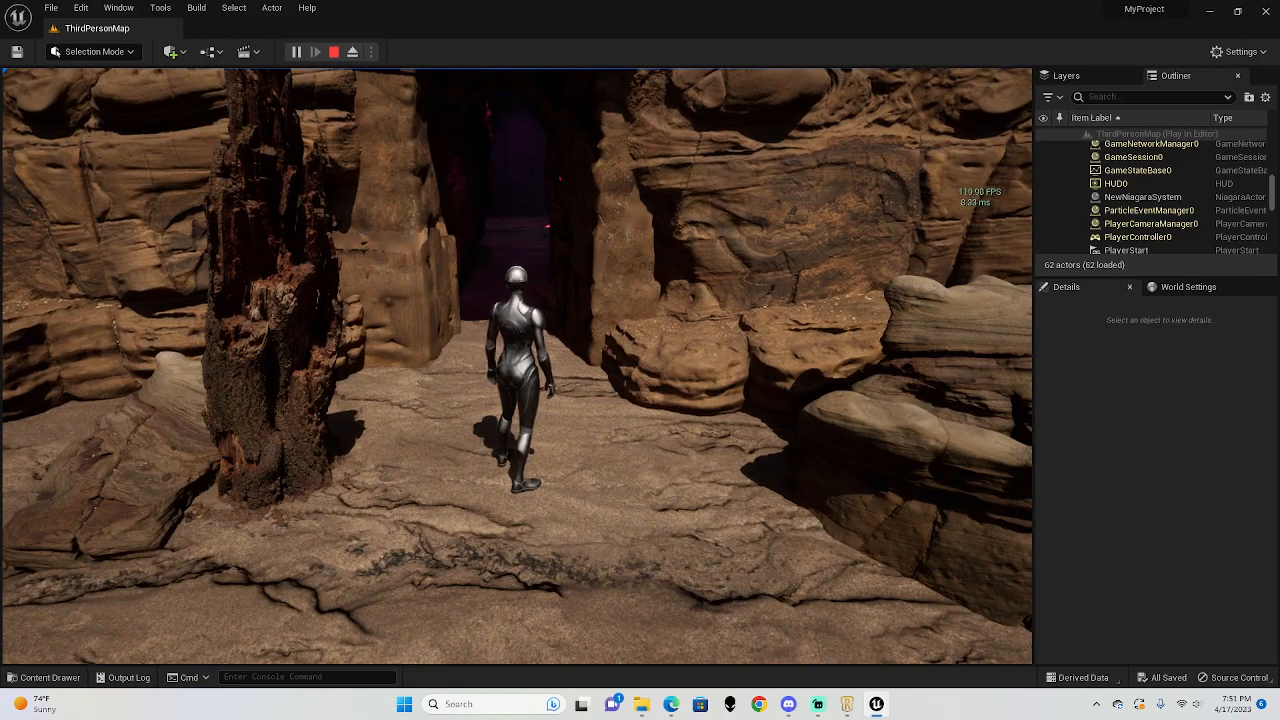
key("w")
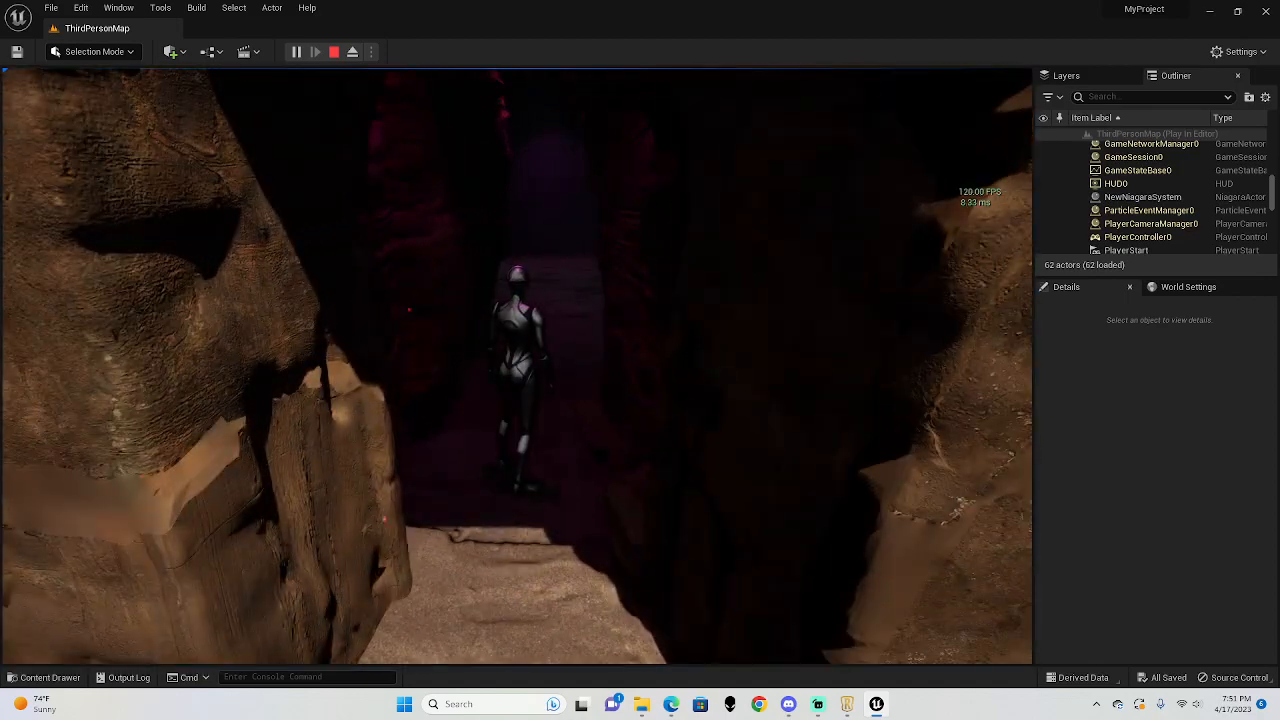
key("s")
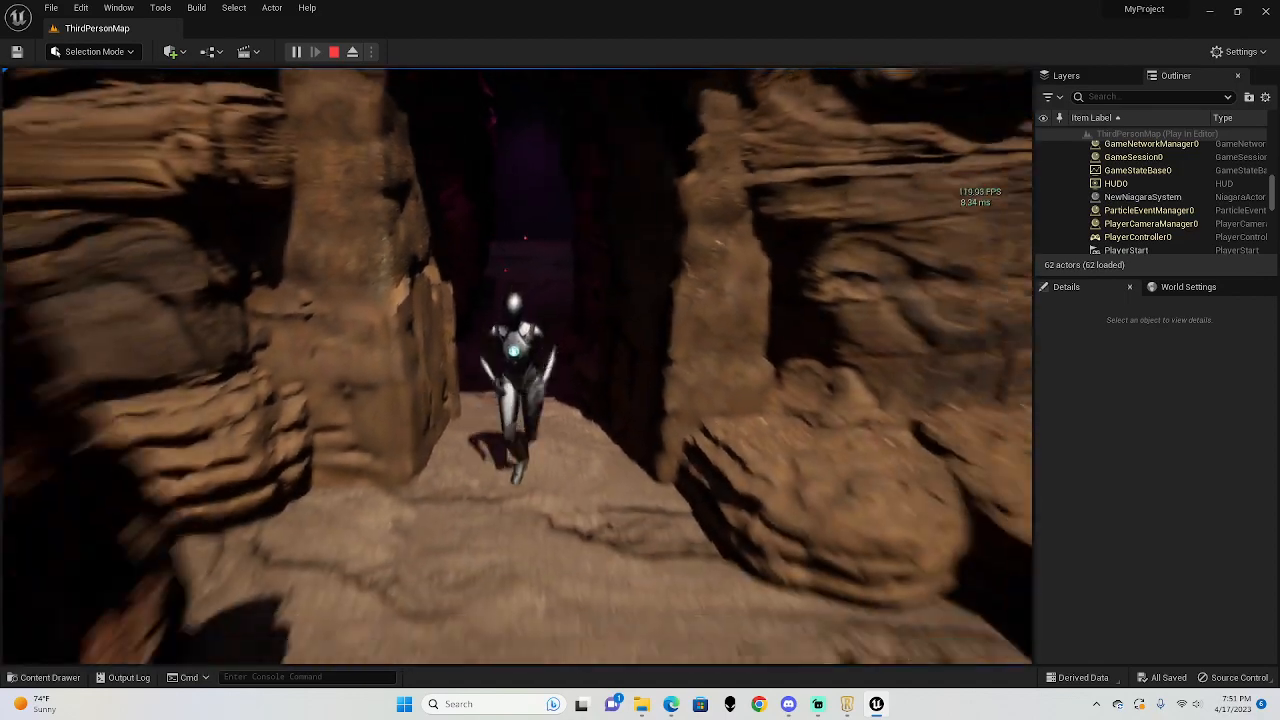
key("w")
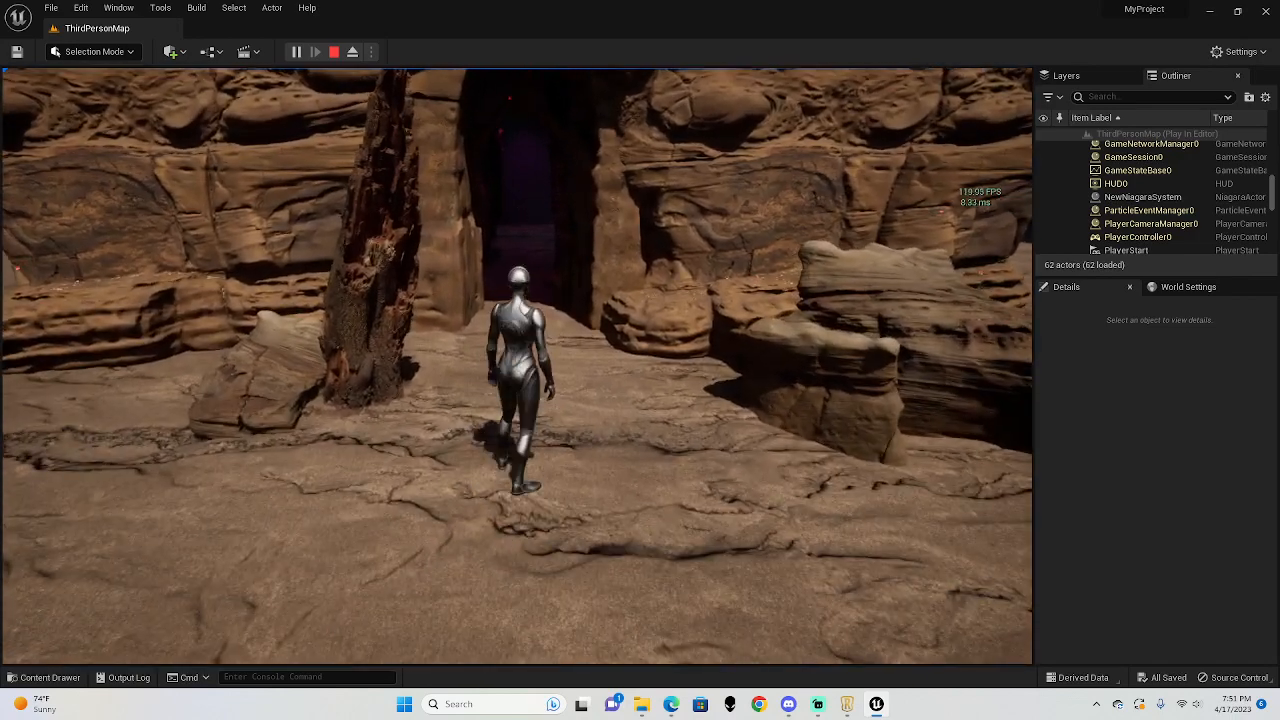
key("Escape")
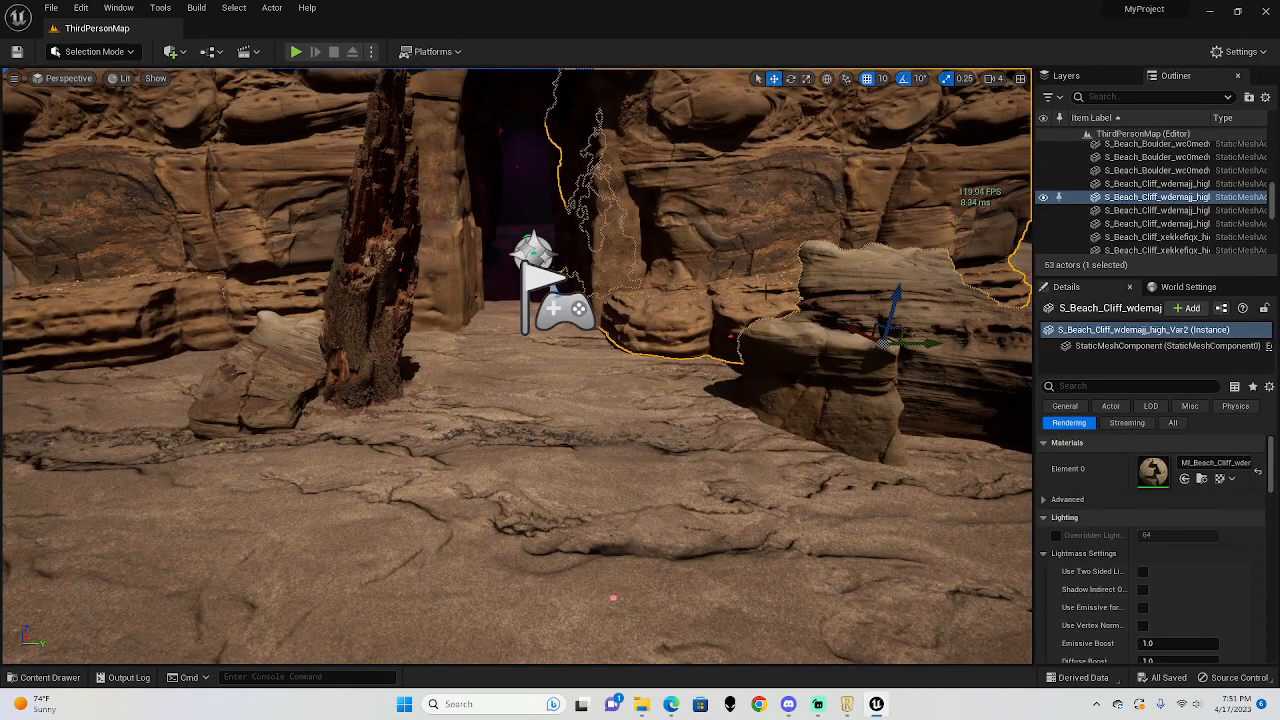
Step: Select the rotten tree stump in the level and open its 8K material instance for editing
left_click(376, 275)
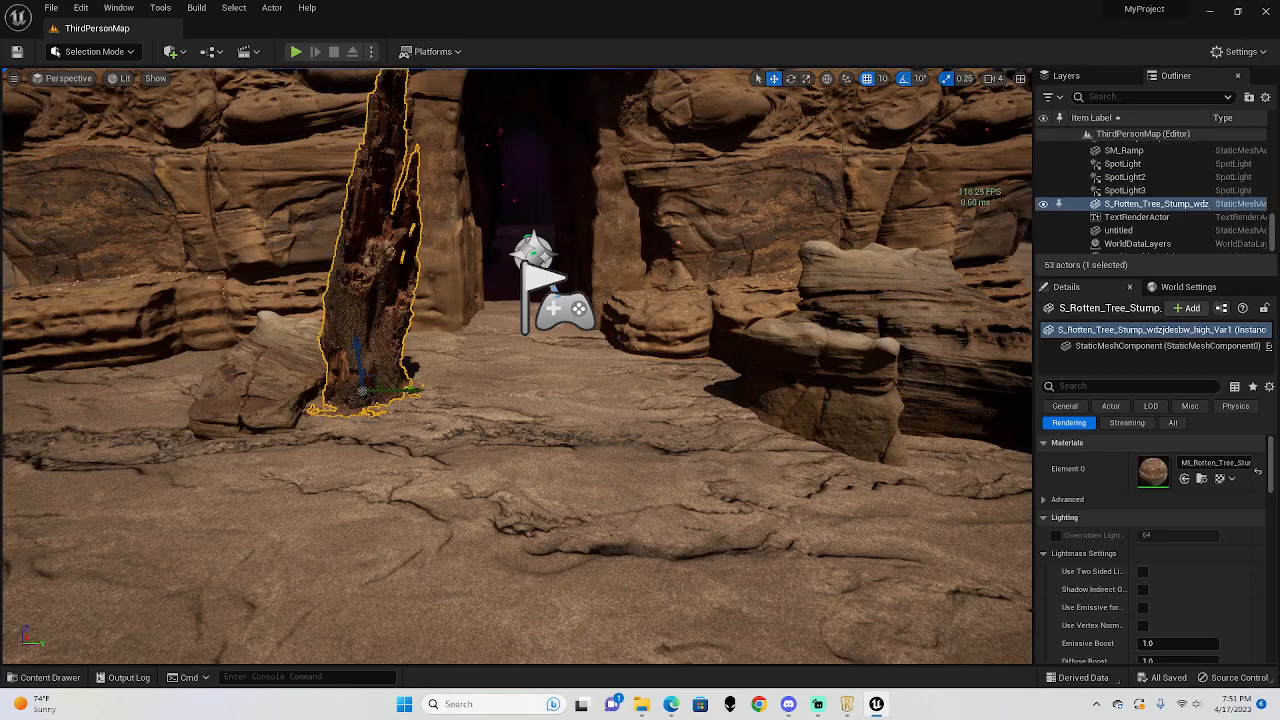
left_click(1203, 479)
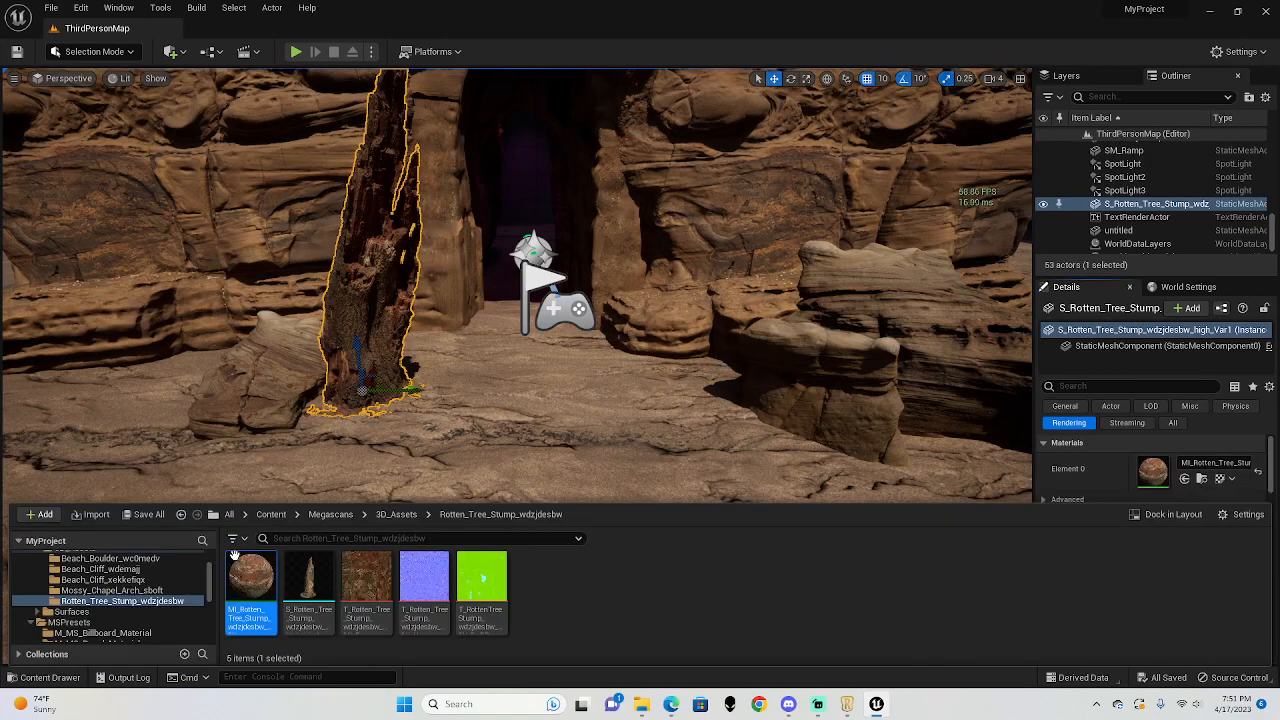
mouse_move(252, 572)
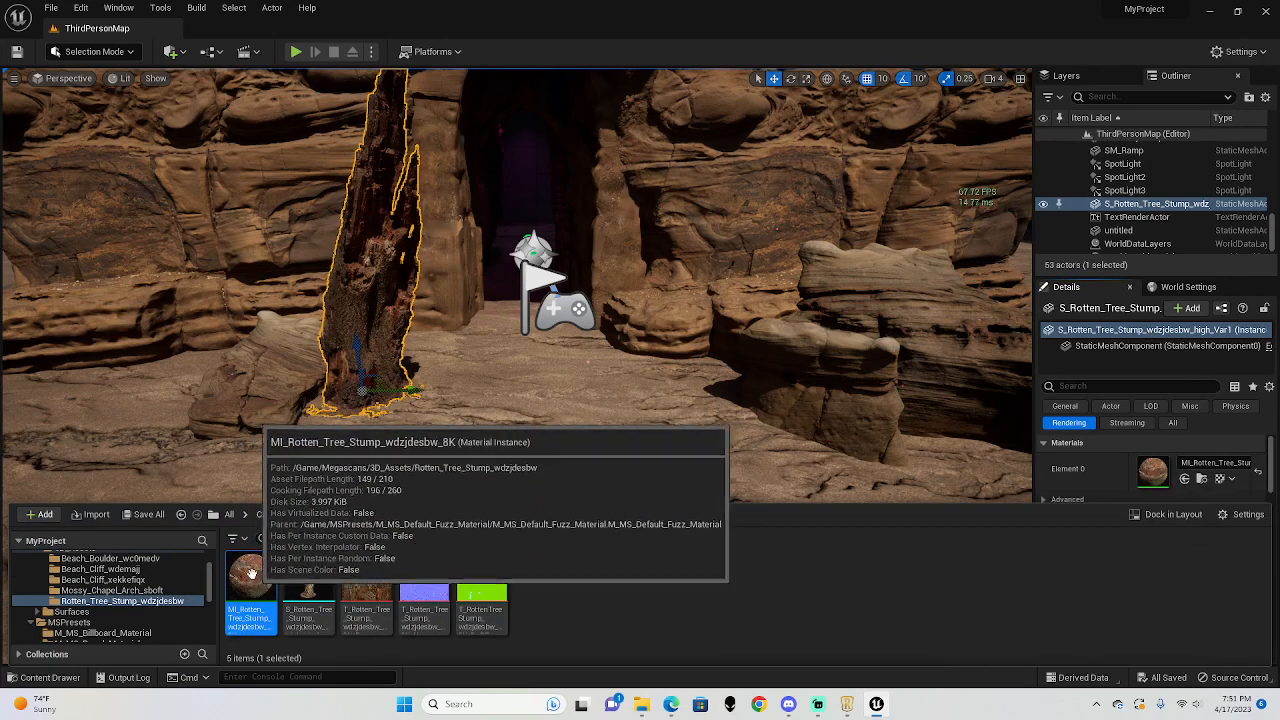
double_click(252, 574)
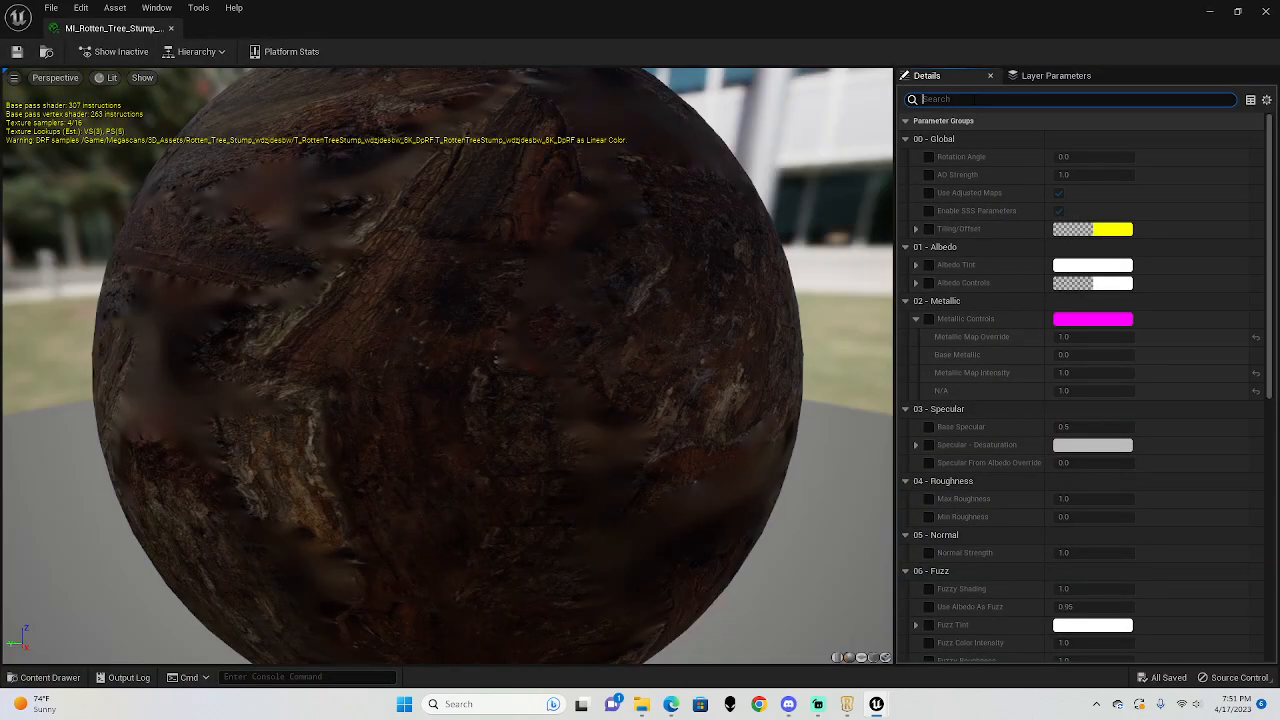
Step: Find the Dithered LODTransition property override in the stump's material instance and try it switched on and off
scroll(1029, 199, "down", 15)
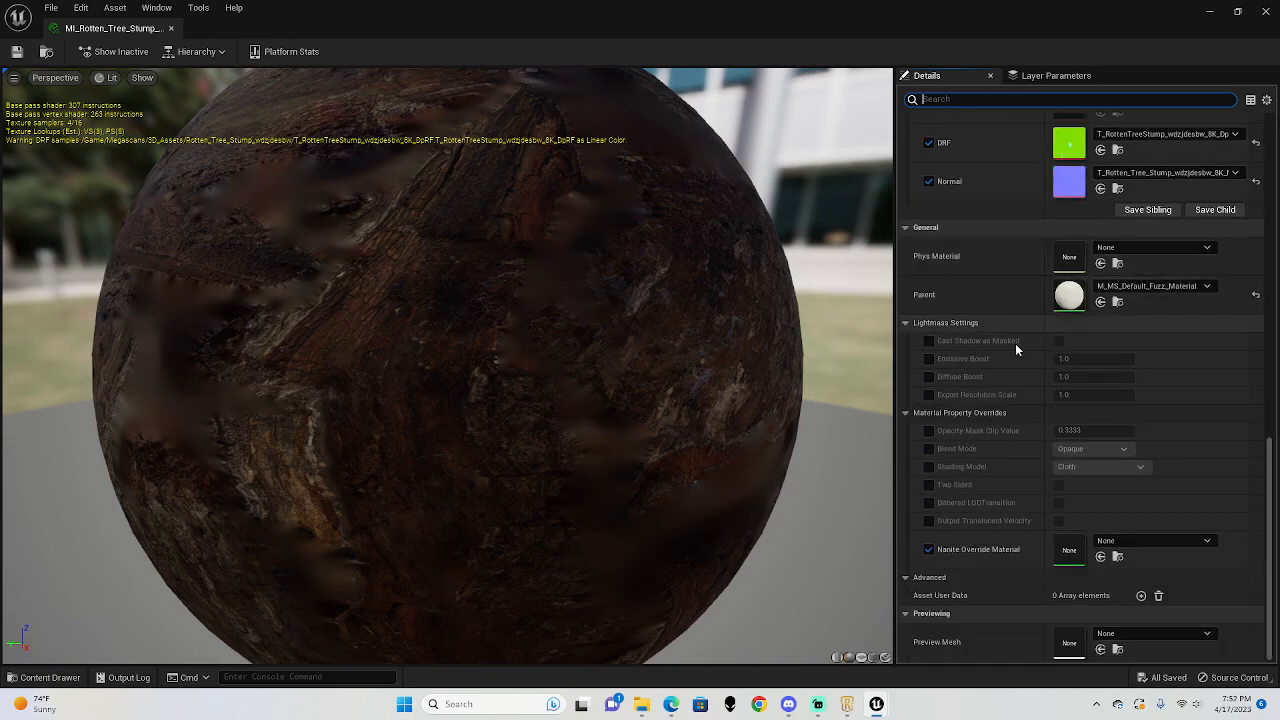
scroll(1124, 453, "up", 3)
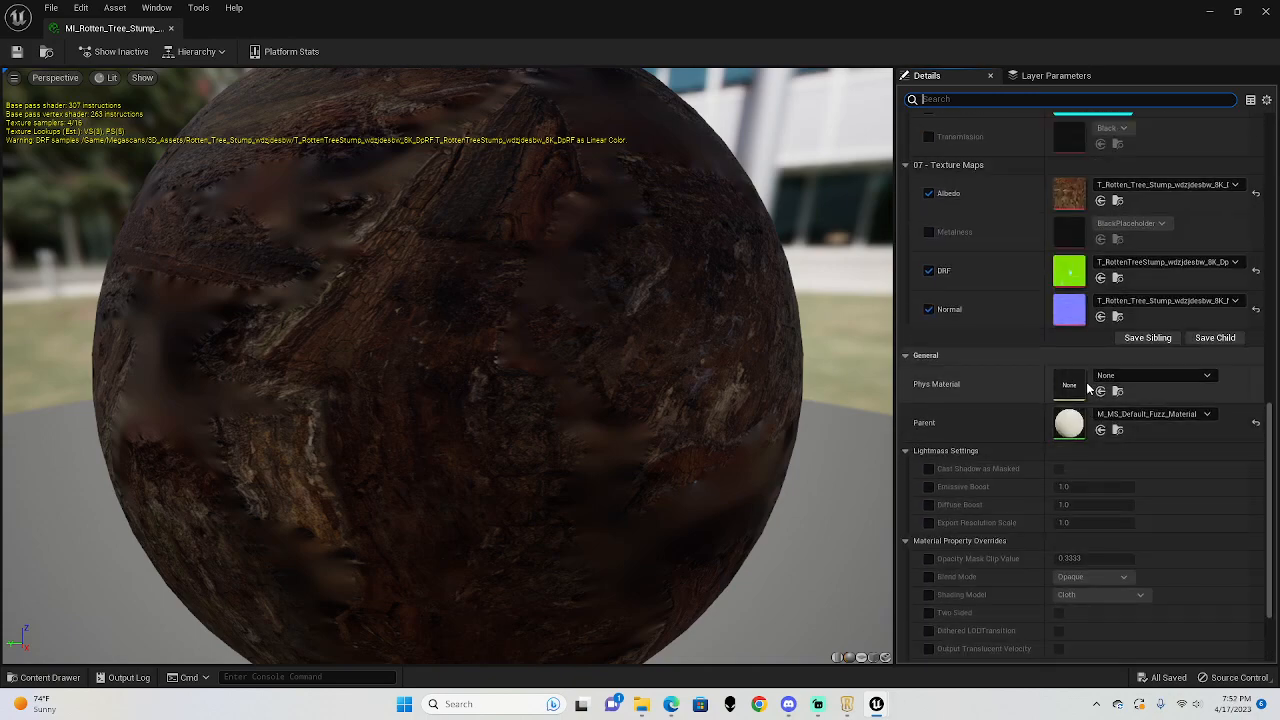
scroll(1075, 383, "up", 12)
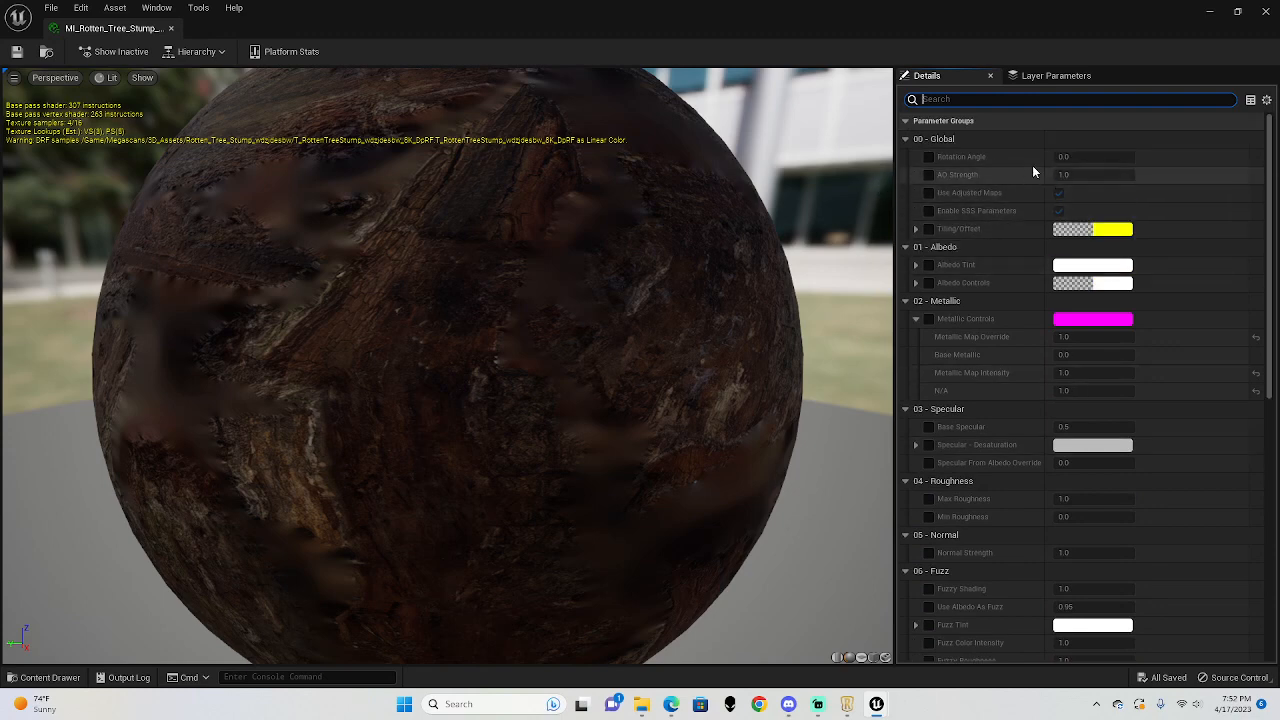
type("di")
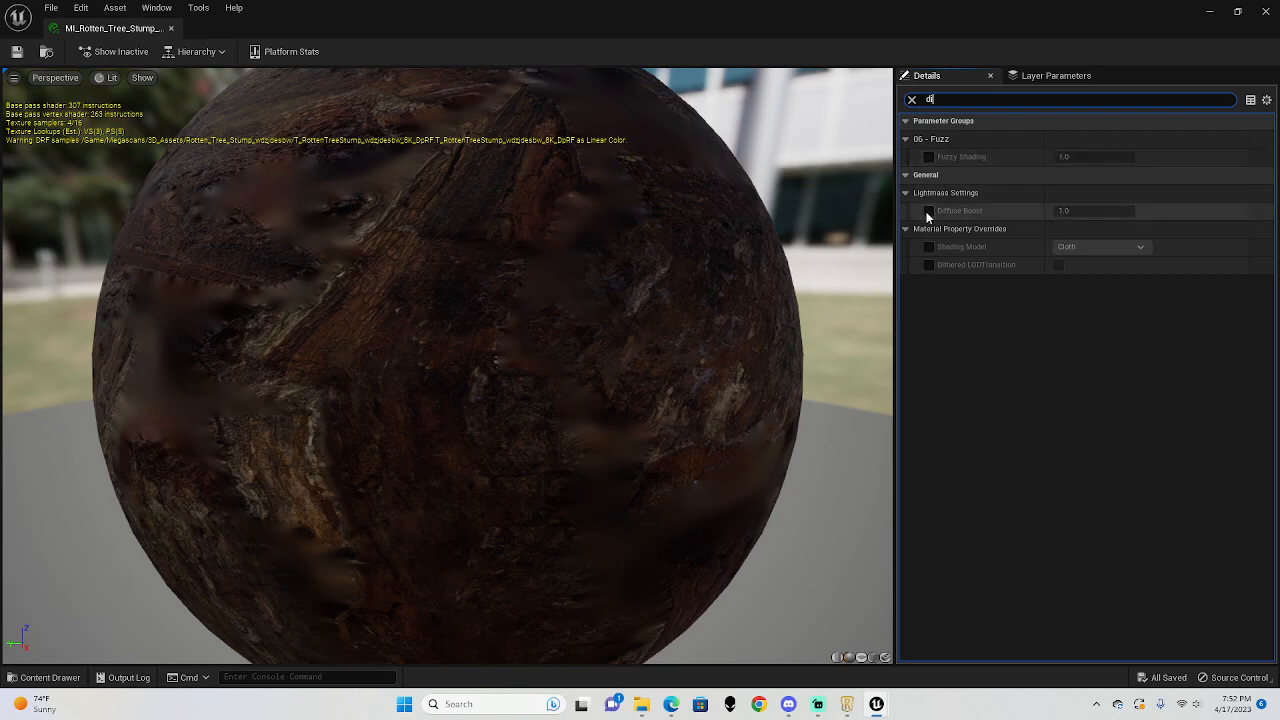
left_click(928, 265)
left_click(1059, 265)
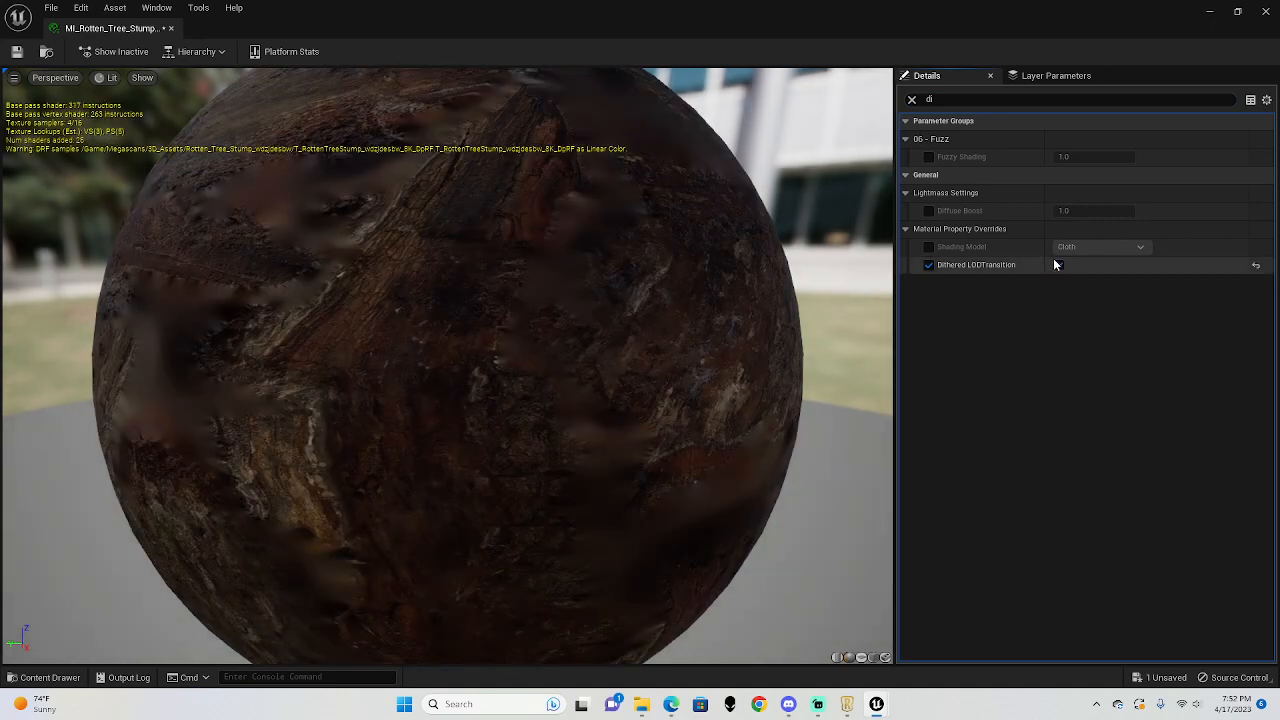
left_click(1059, 265)
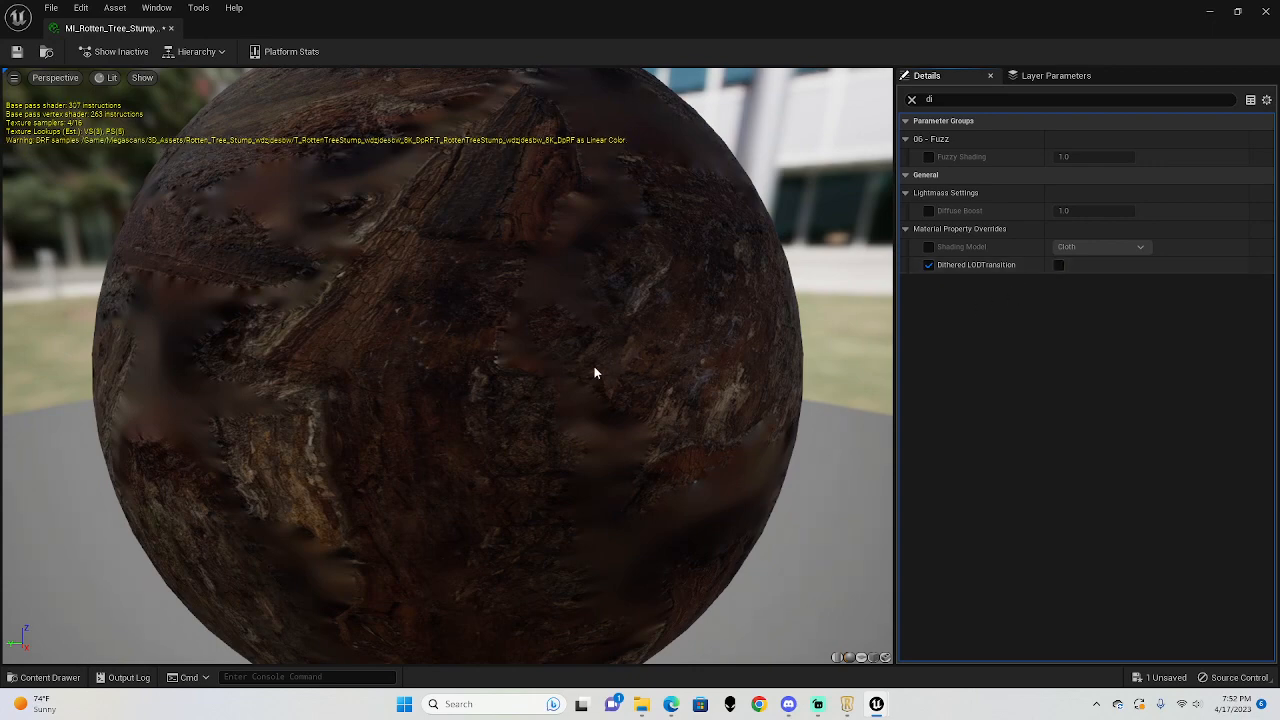
left_click(1059, 265)
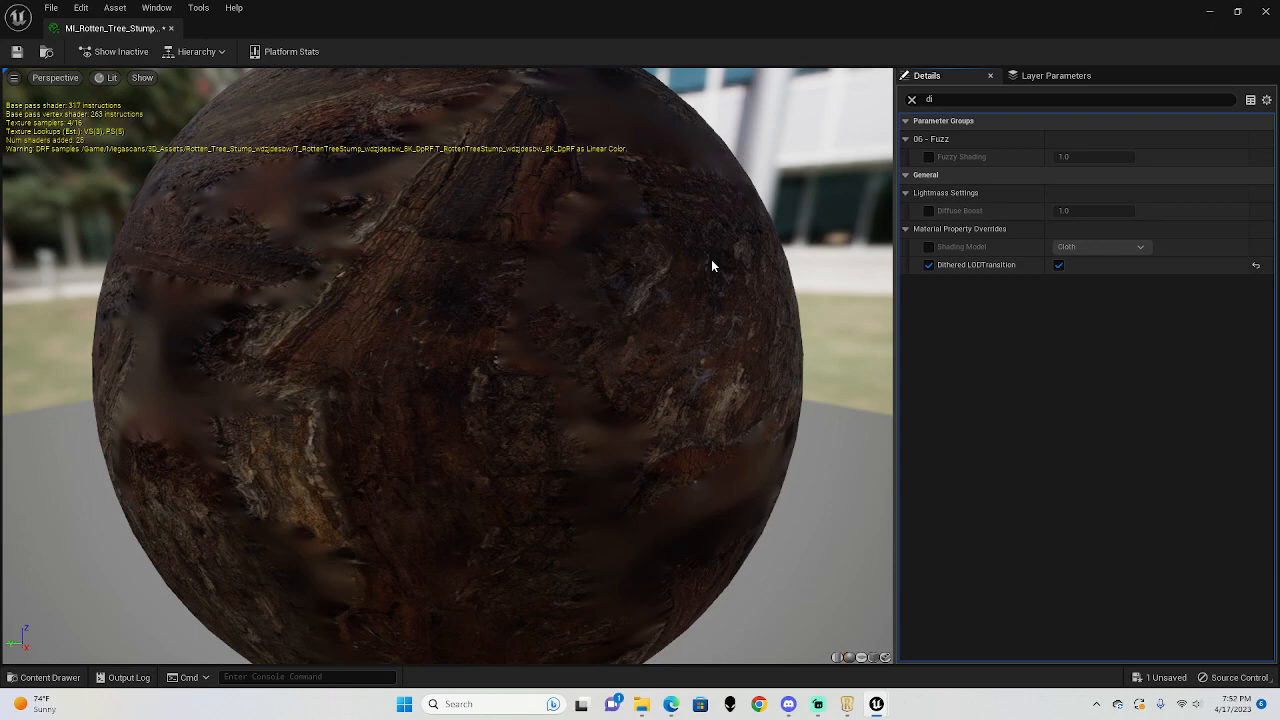
Step: Disable the Dithered LODTransition override, save the material instance and close it
left_click(928, 265)
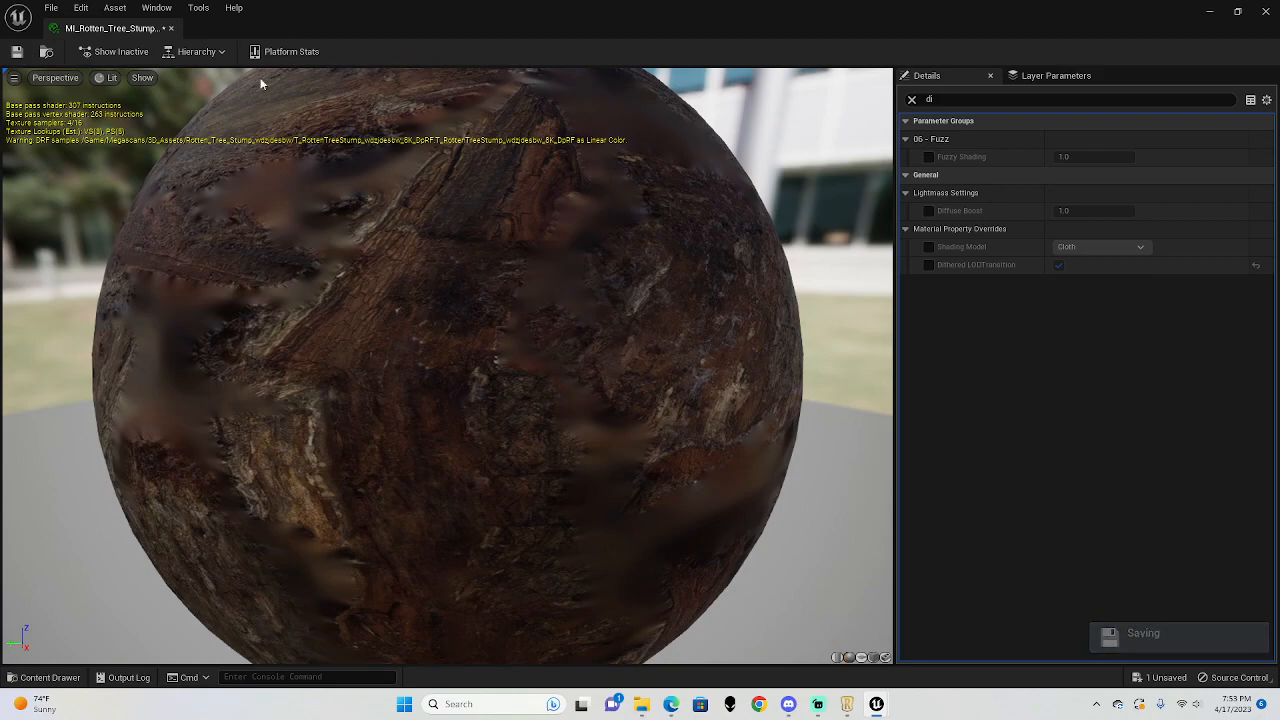
left_click(170, 28)
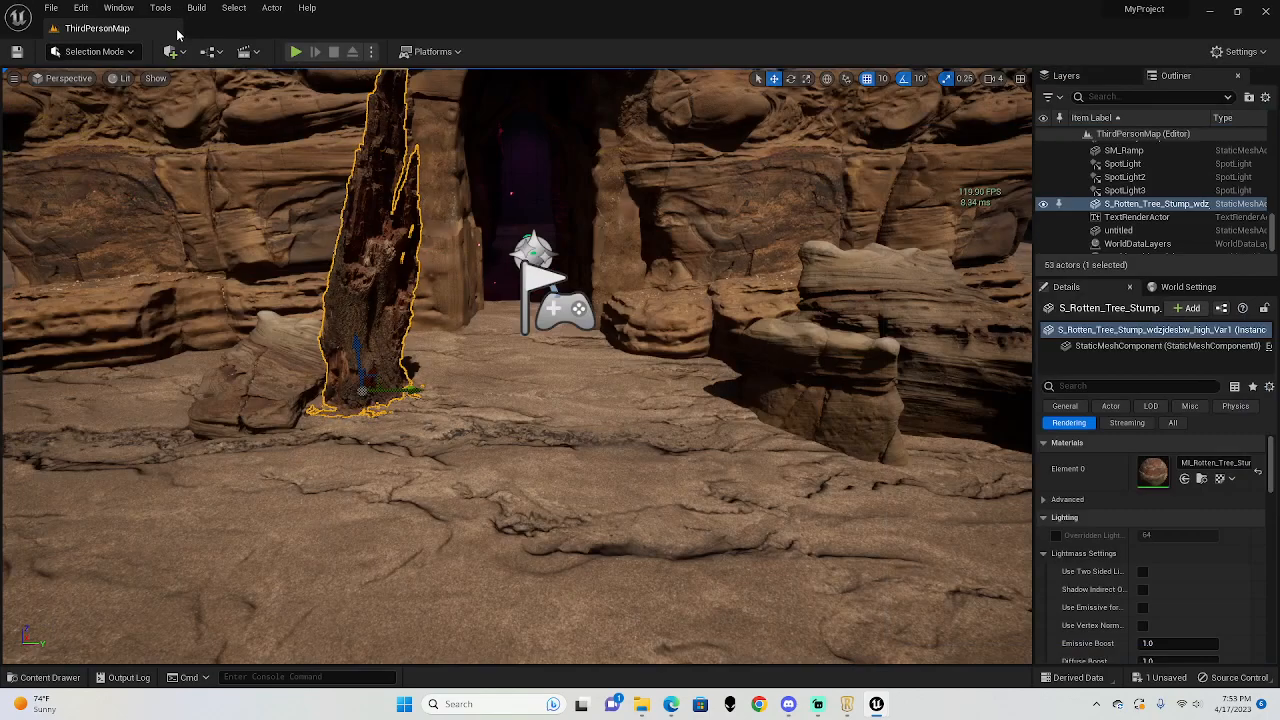
Step: Search the project settings for "dither", enable the Use Stencil for LOD Dither optimization, and close the settings
left_click(82, 8)
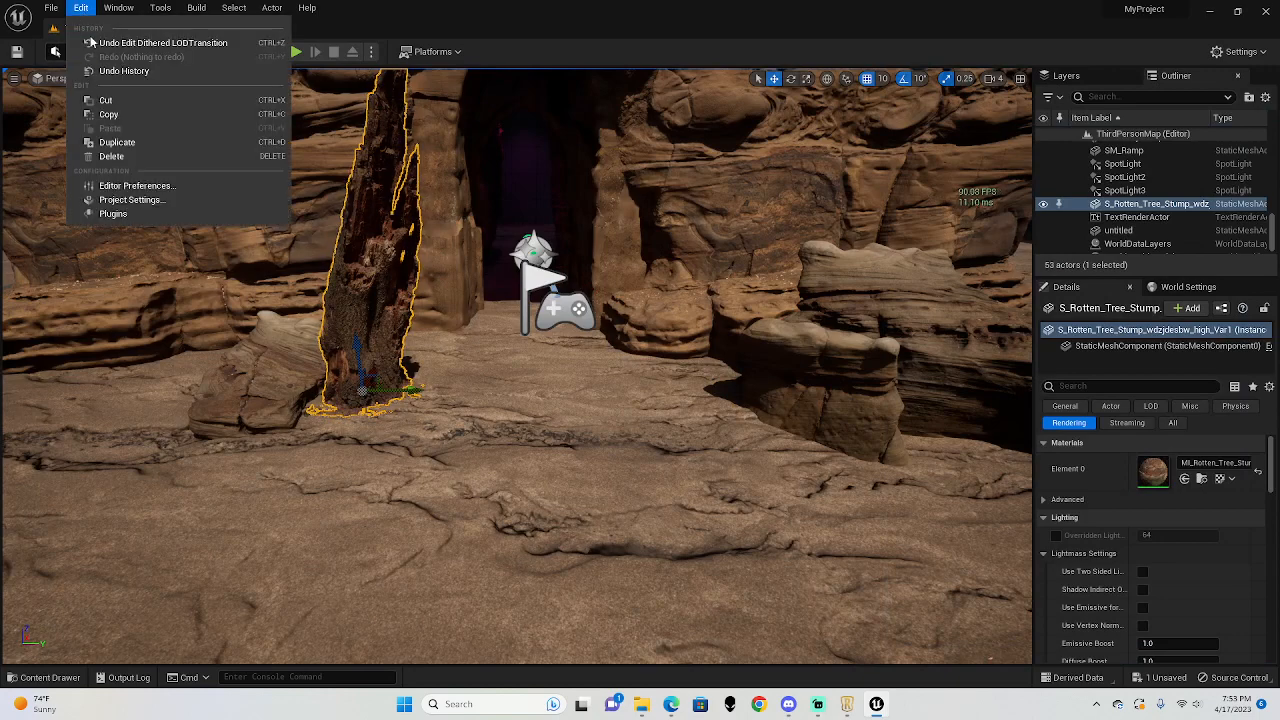
left_click(150, 205)
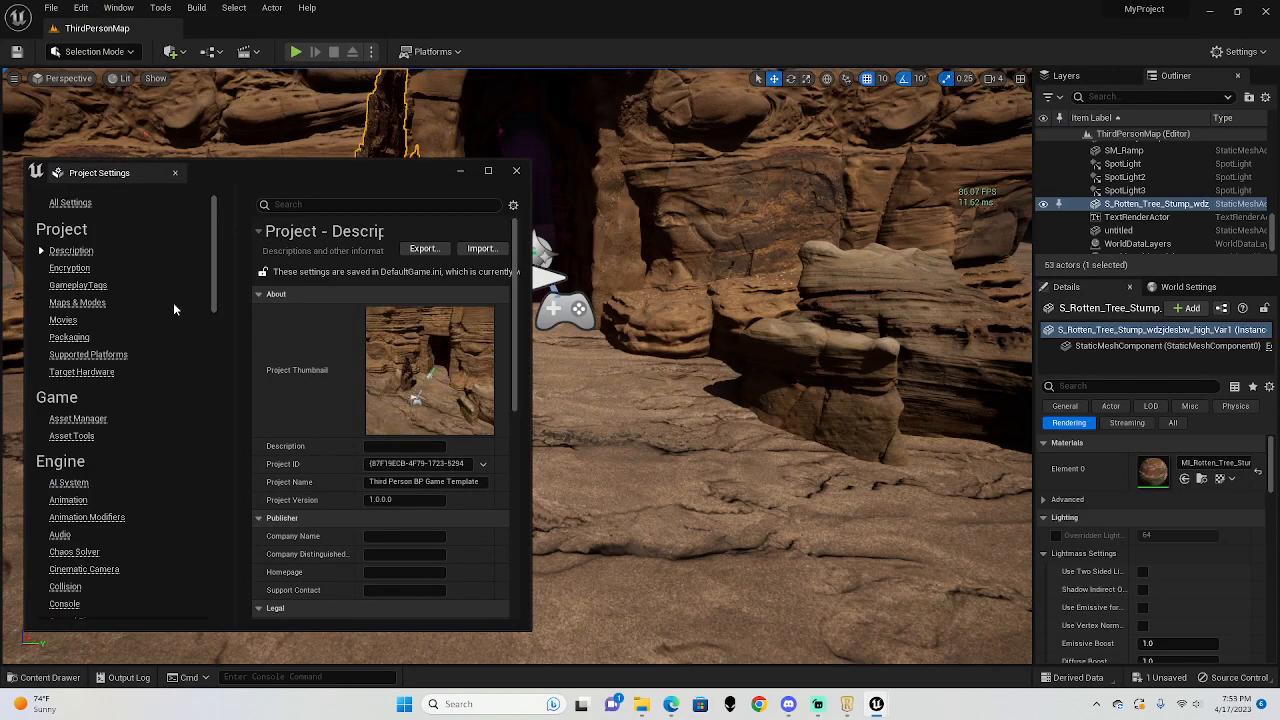
left_click(325, 204)
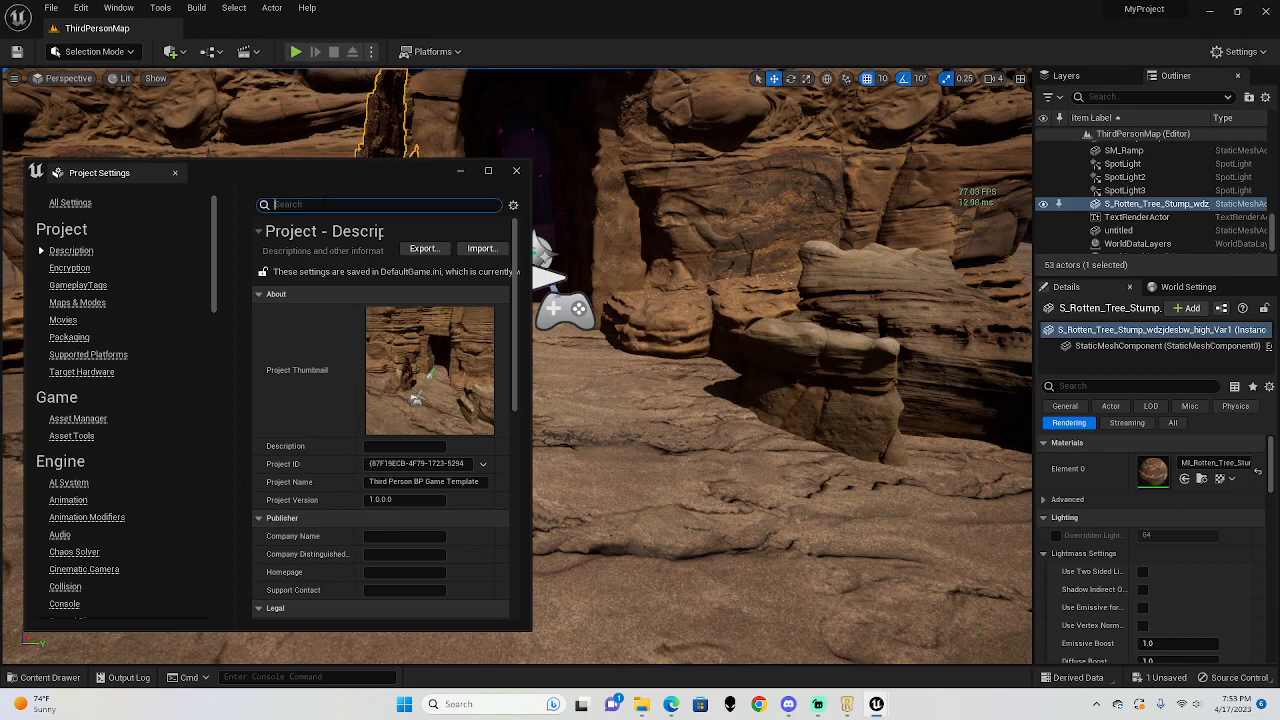
type("di")
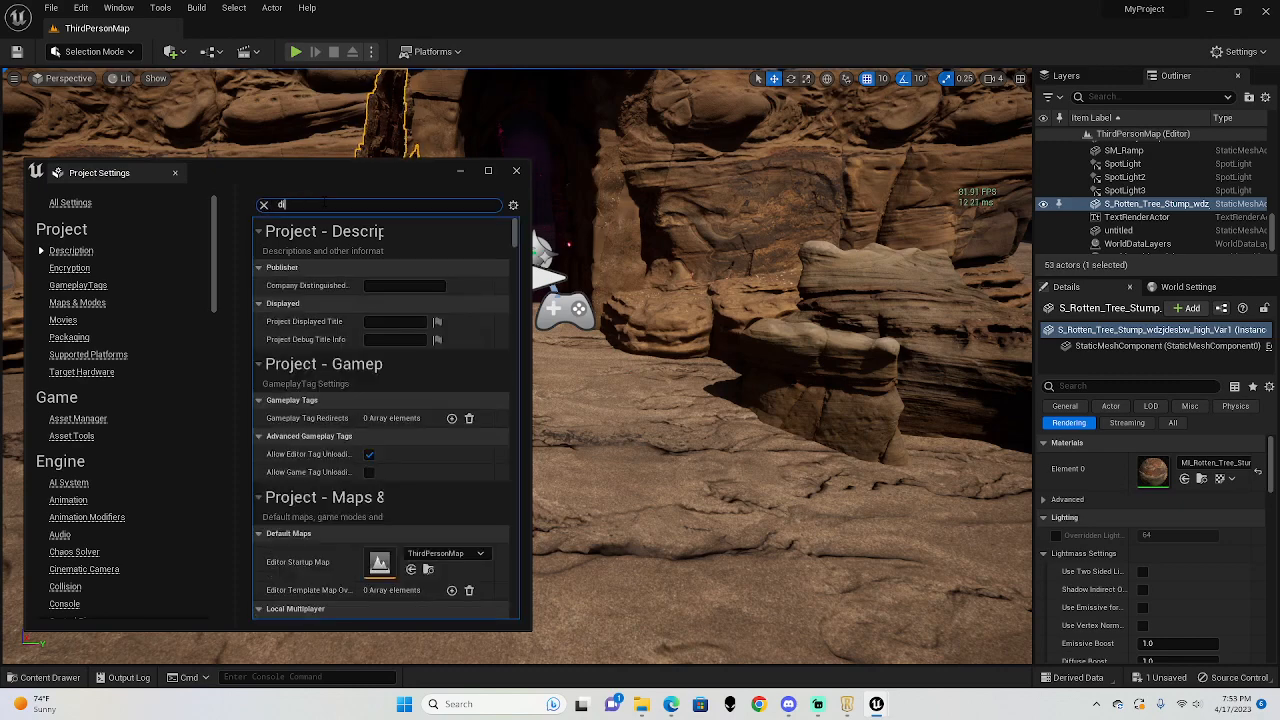
type("f")
key("BackSpace")
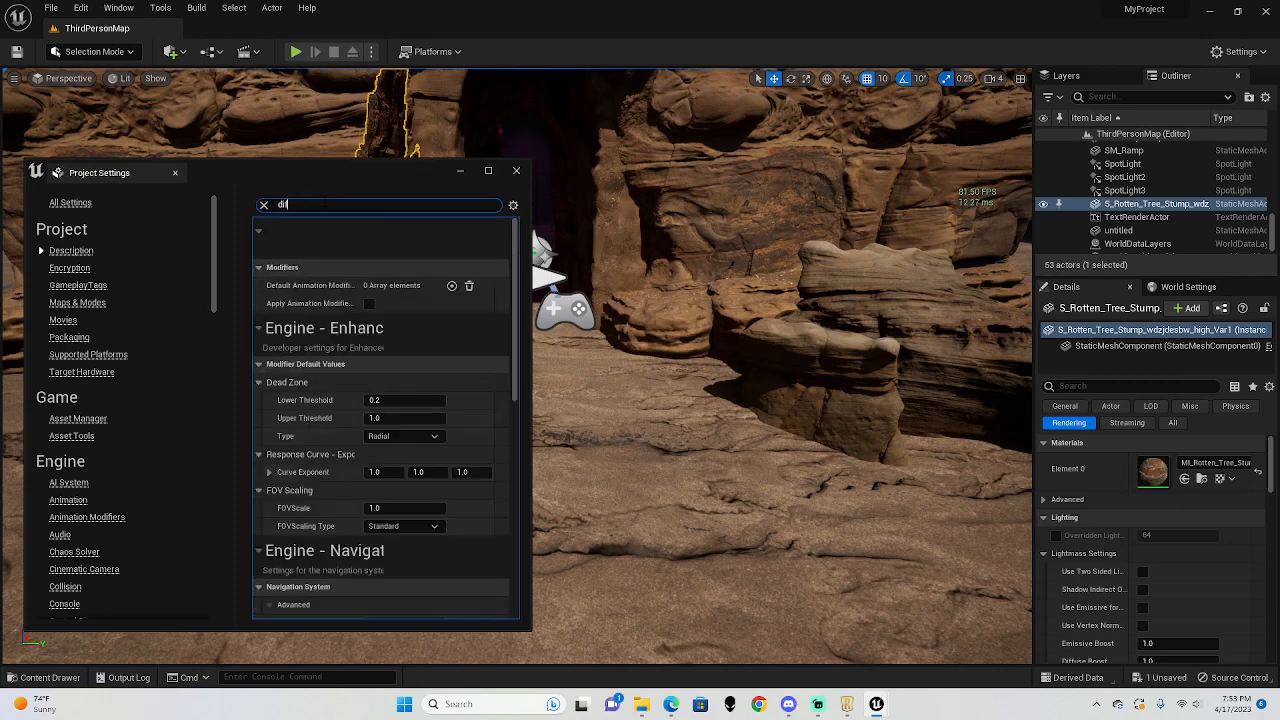
type("ther")
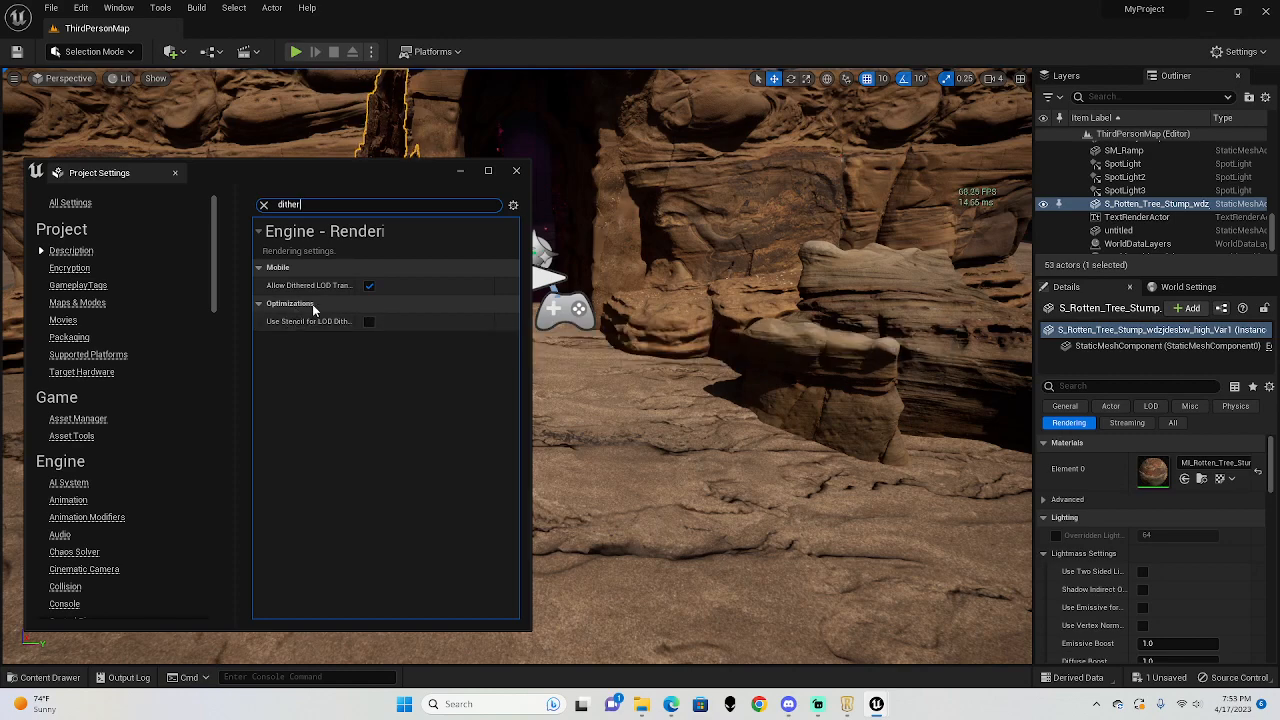
left_click(369, 321)
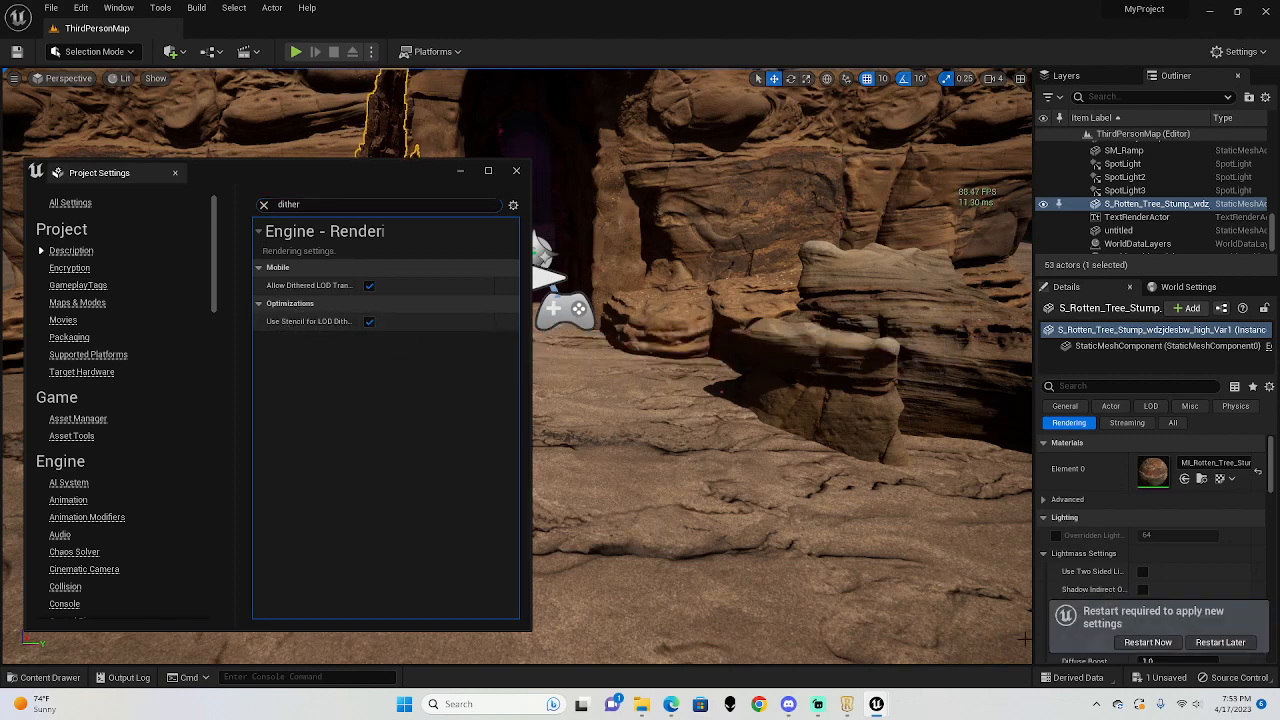
left_click(516, 172)
right_click_drag(653, 408, 703, 320)
right_click(653, 408)
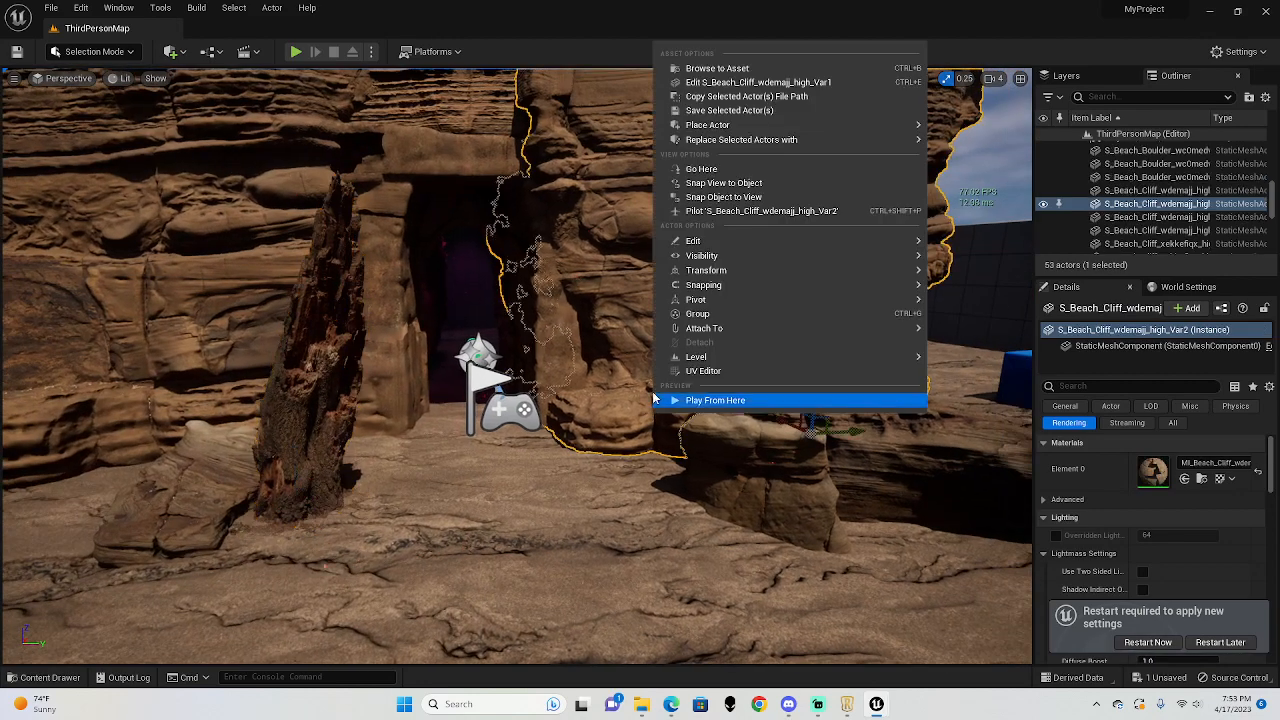
left_click(530, 517)
right_click_drag(553, 450, 523, 428)
right_click(553, 450)
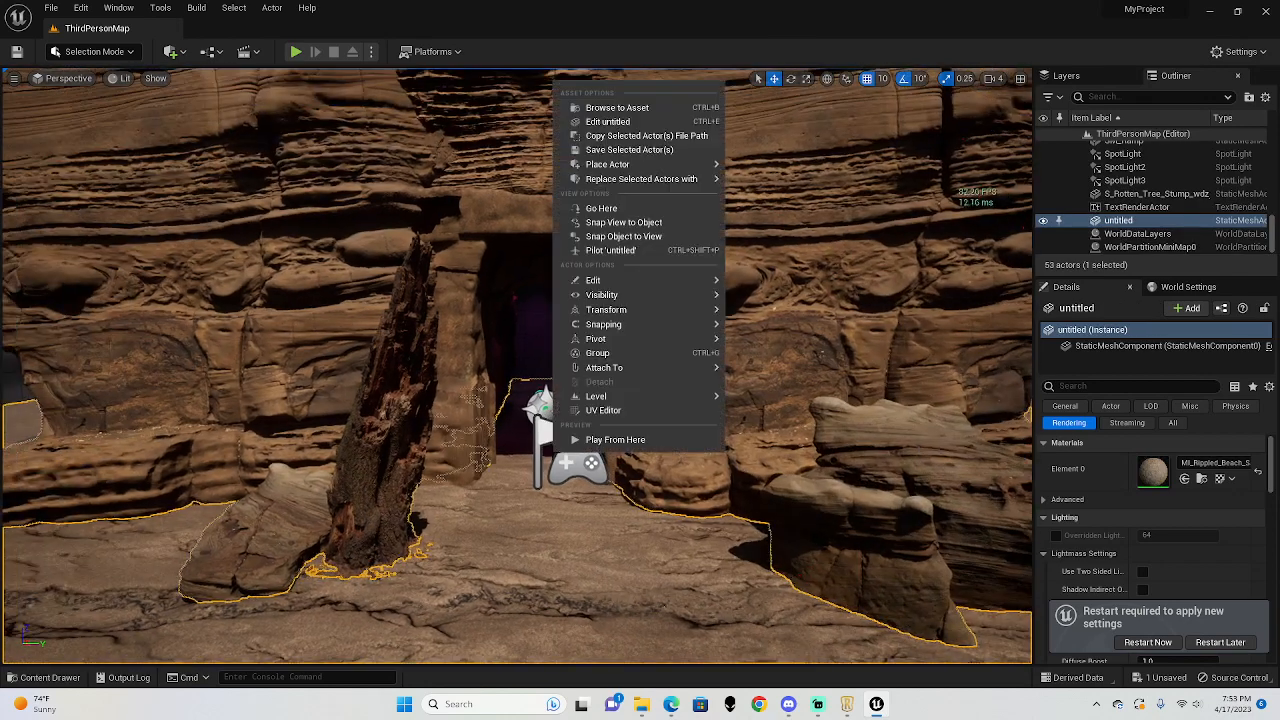
right_click_drag(517, 511, 537, 545)
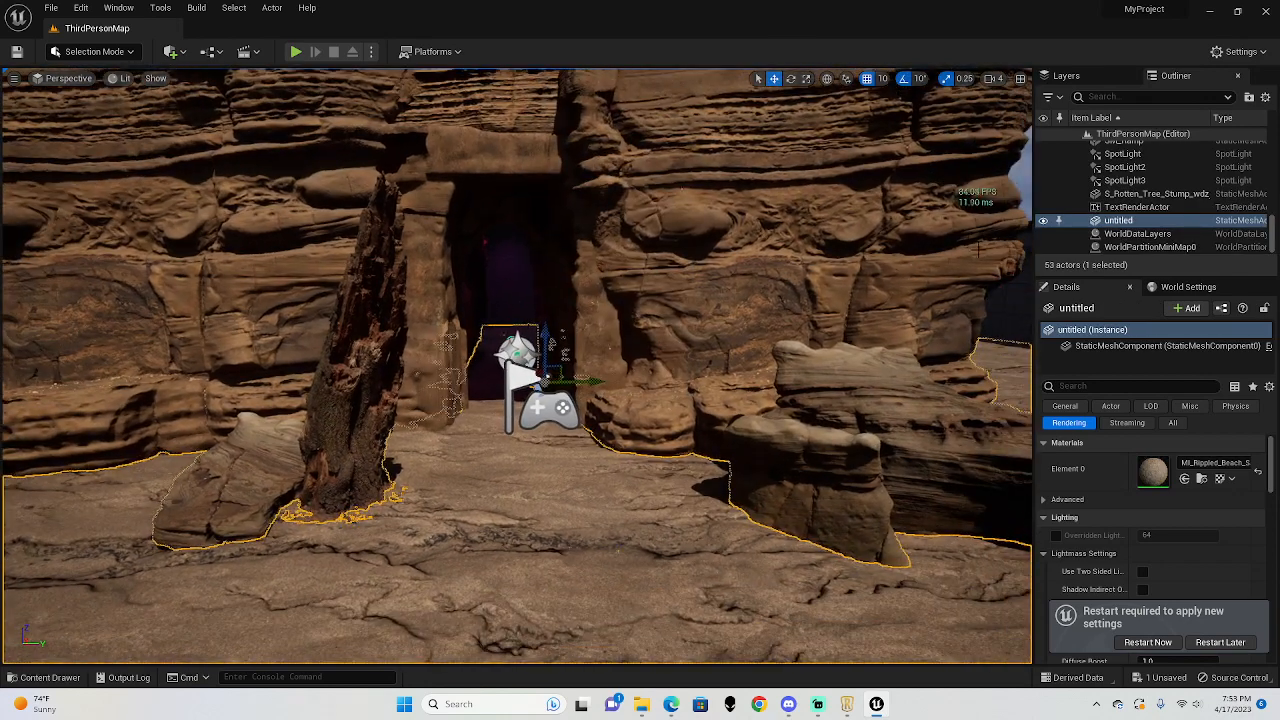